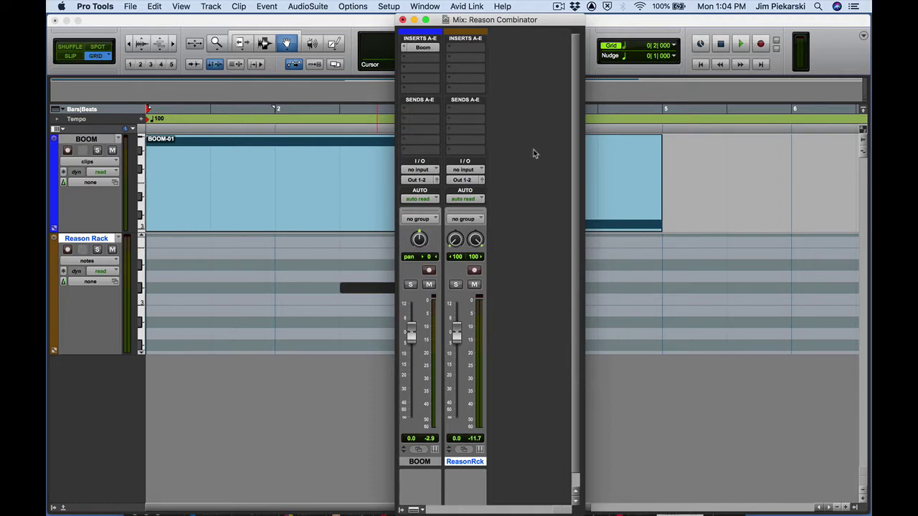
# Step: Audition the session playback twice, moving the mixer window aside and back up
pyautogui.moveTo(494, 21); pyautogui.dragTo(529, 347)
pyautogui.press('space')
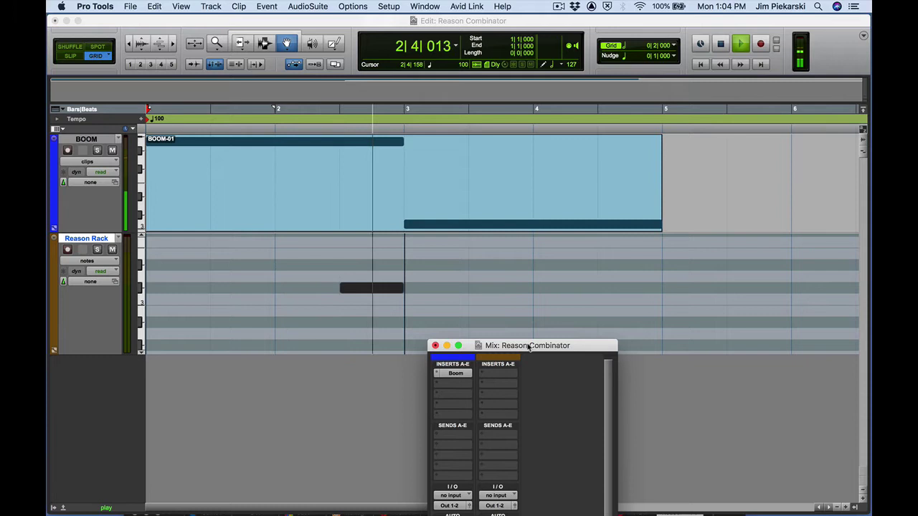
pyautogui.press('space')
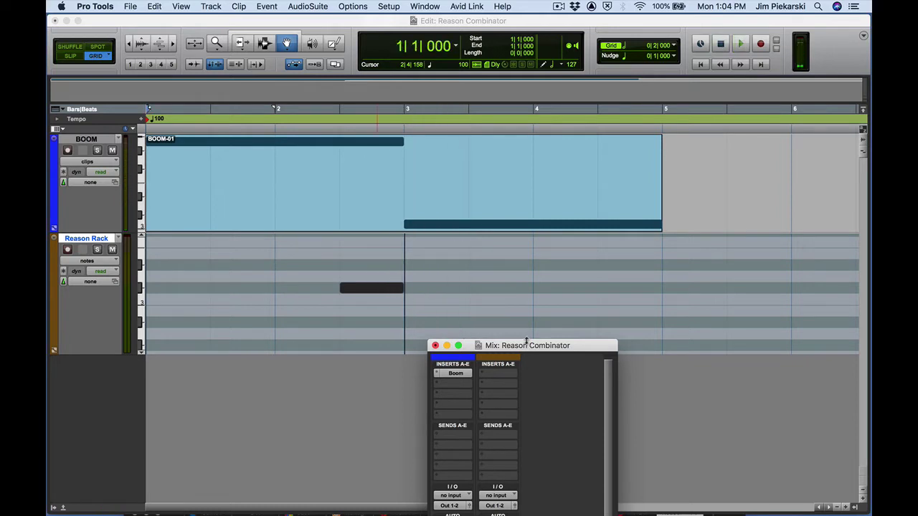
pyautogui.press('space')
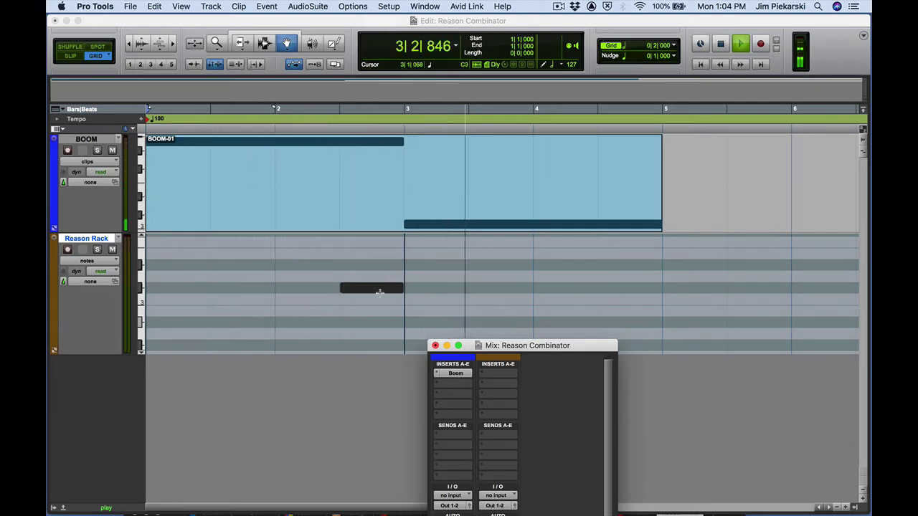
pyautogui.press('space')
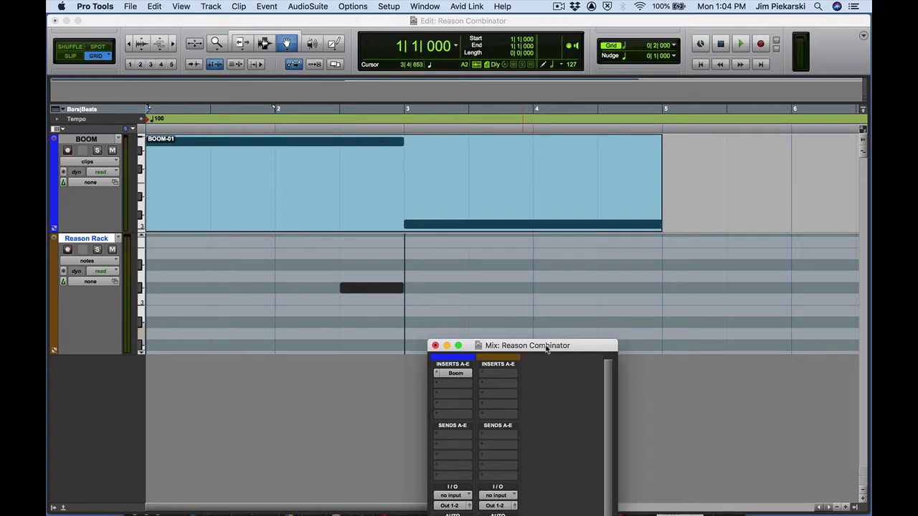
pyautogui.moveTo(547, 348); pyautogui.dragTo(547, 349)
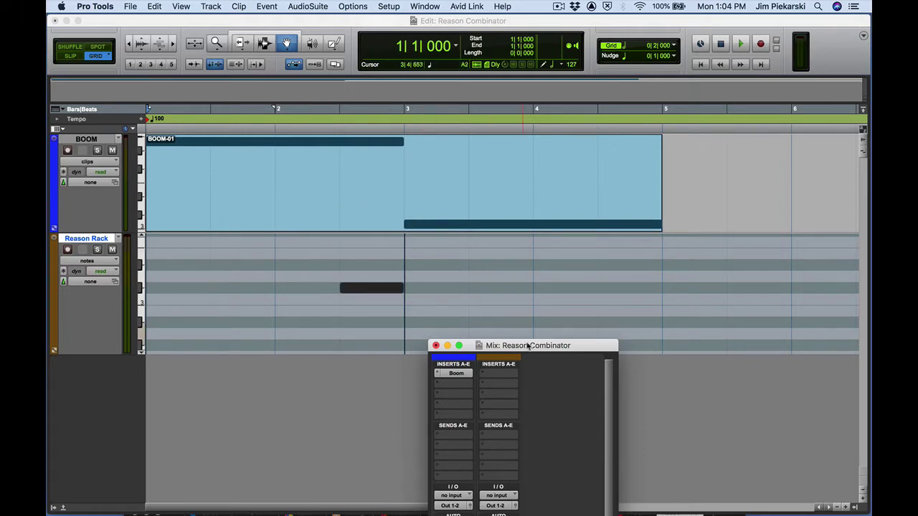
pyautogui.moveTo(536, 347); pyautogui.dragTo(592, 22)
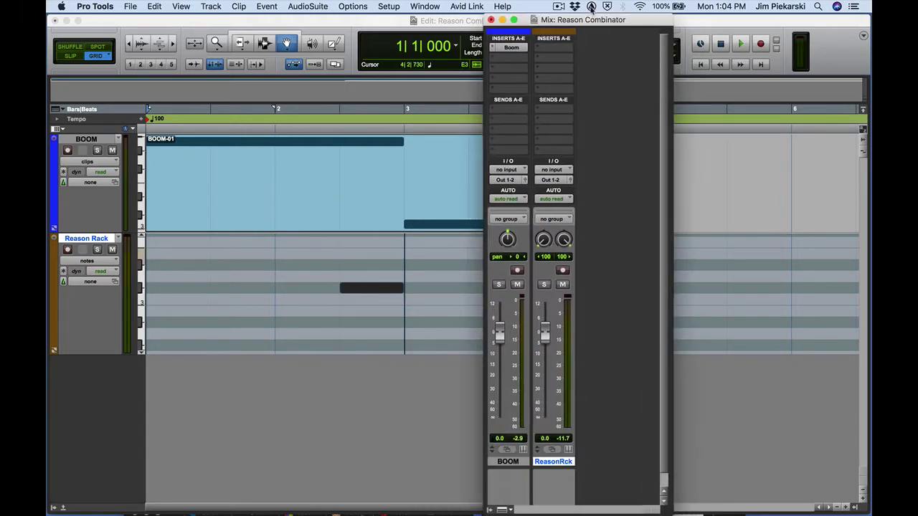
# Step: Insert Reason Rack Plugin as a multichannel instrument on the ReasonRck channel
pyautogui.click(540, 51)
pyautogui.moveTo(582, 48)
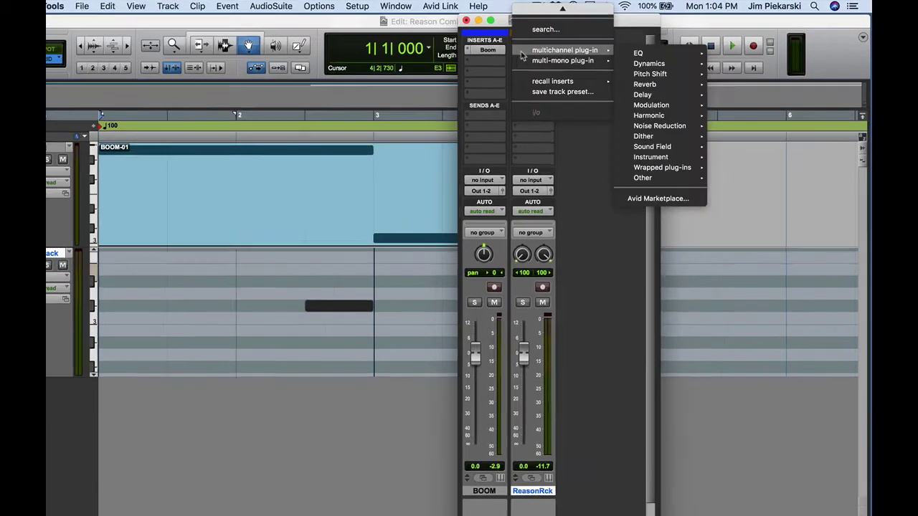
pyautogui.moveTo(680, 151)
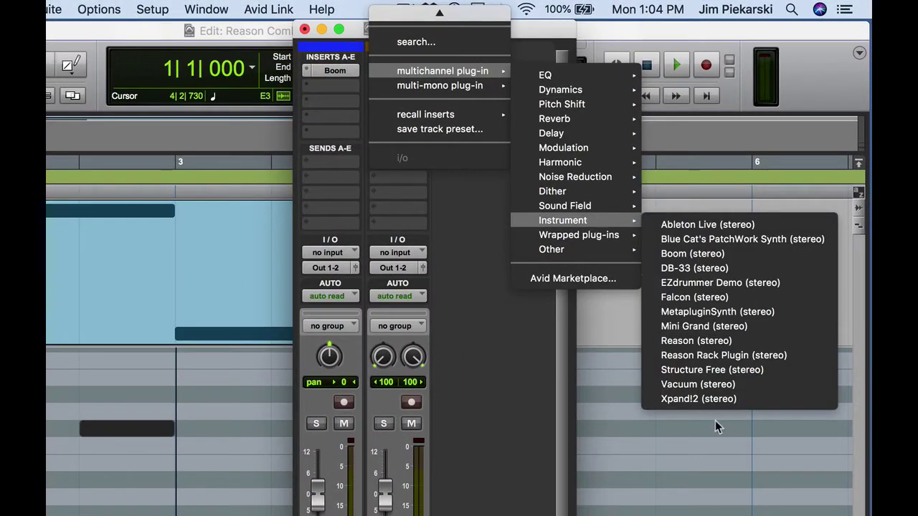
pyautogui.click(682, 355)
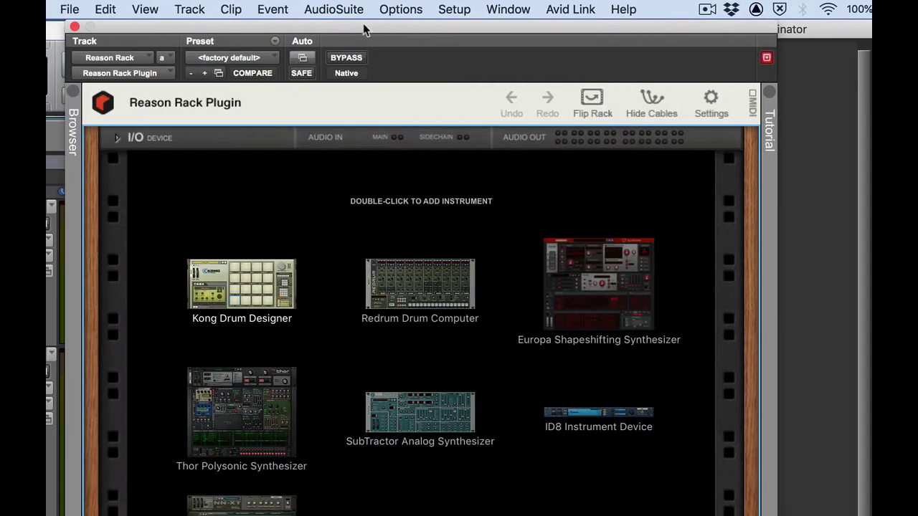
pyautogui.moveTo(364, 28); pyautogui.dragTo(548, 29)
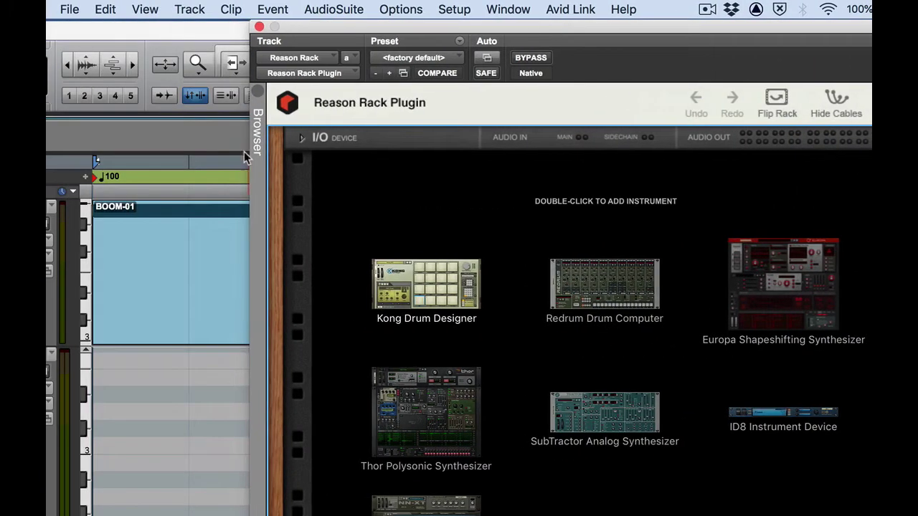
# Step: Drag a Combinator from the Utilities browser into the empty Reason rack
pyautogui.click(258, 101)
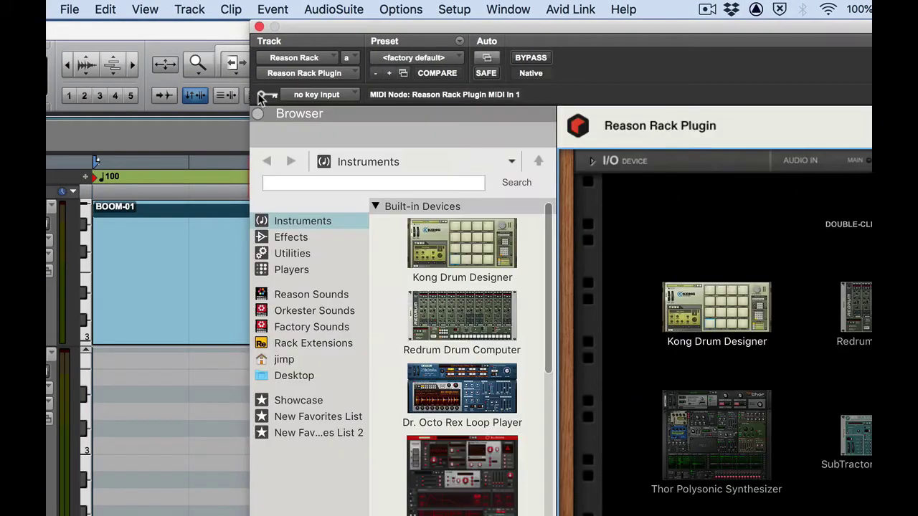
pyautogui.click(287, 254)
pyautogui.click(441, 236)
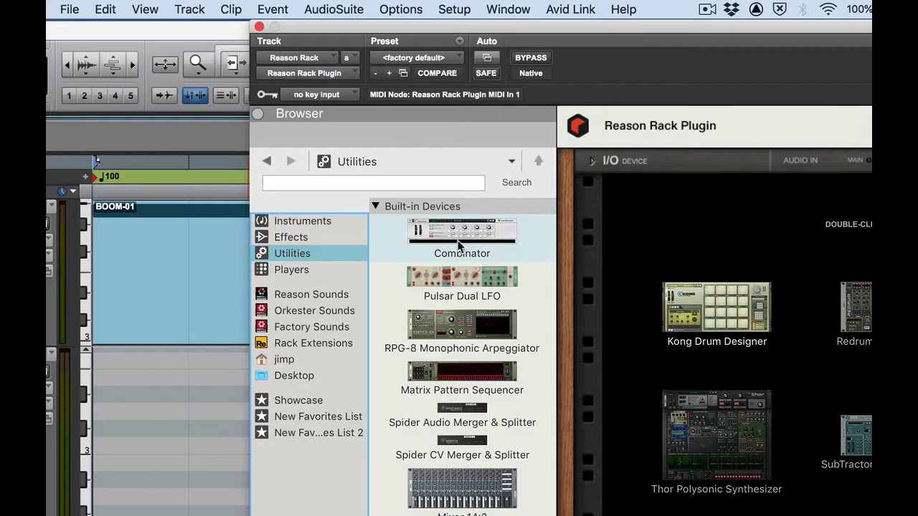
pyautogui.moveTo(441, 236); pyautogui.dragTo(739, 224)
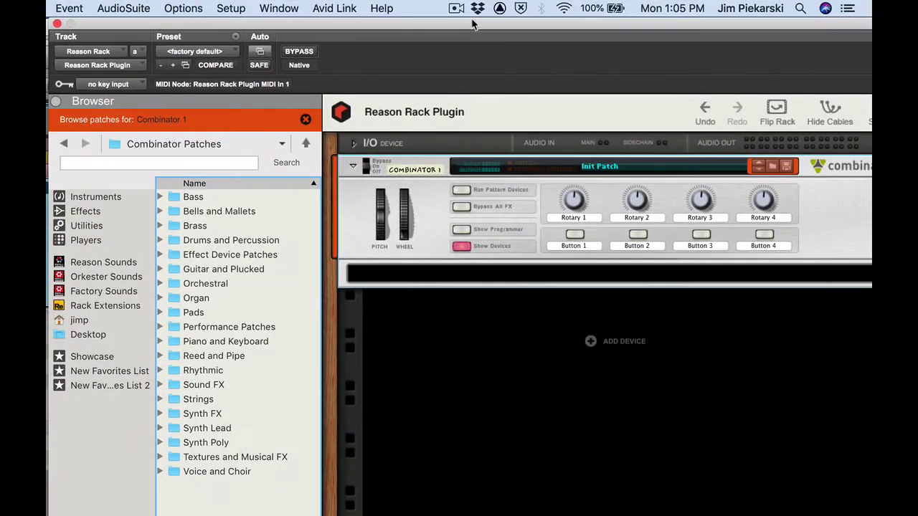
pyautogui.moveTo(539, 27); pyautogui.dragTo(316, 29)
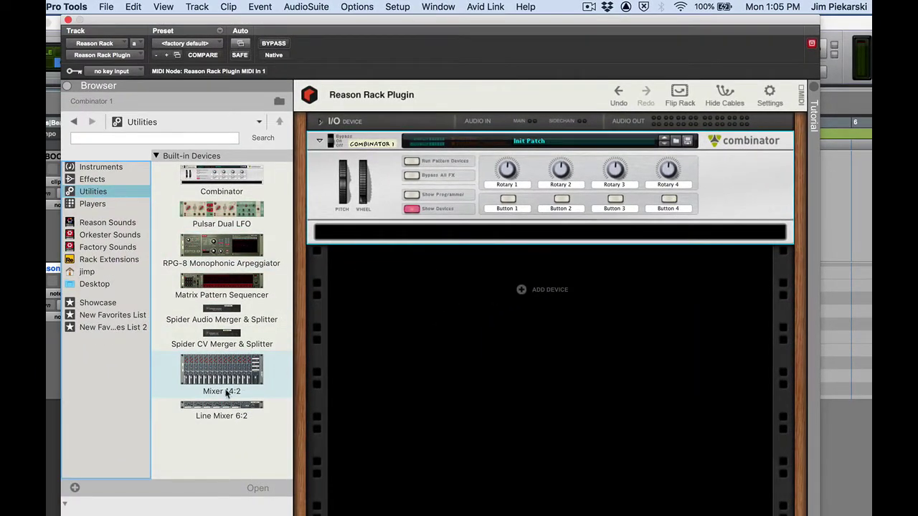
# Step: Place a Line Mixer 6:2 and a SubTractor Analog Synthesizer (Bass Guitar patch) inside the Combinator
pyautogui.moveTo(222, 410)
pyautogui.mouseDown()
pyautogui.moveTo(498, 241)
pyautogui.moveTo(465, 233)
pyautogui.moveTo(425, 319)
pyautogui.moveTo(504, 233)
pyautogui.mouseUp()
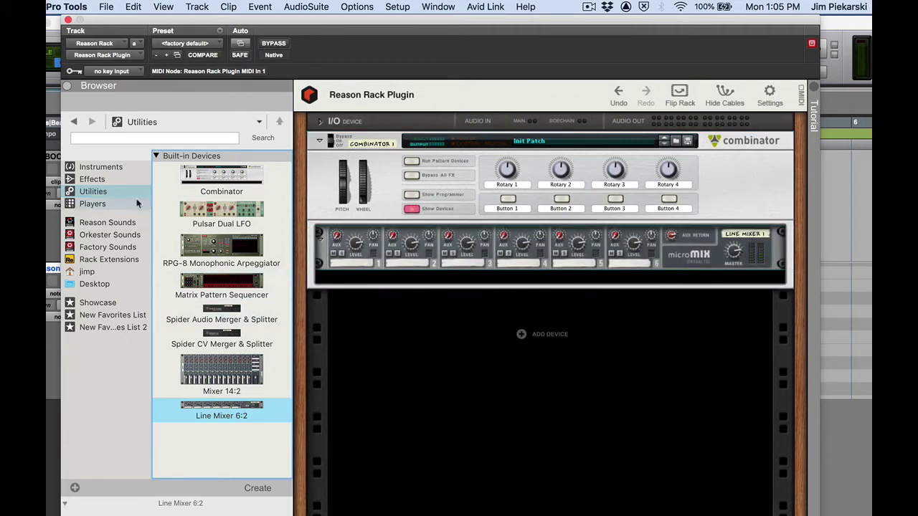
pyautogui.click(84, 180)
pyautogui.click(107, 168)
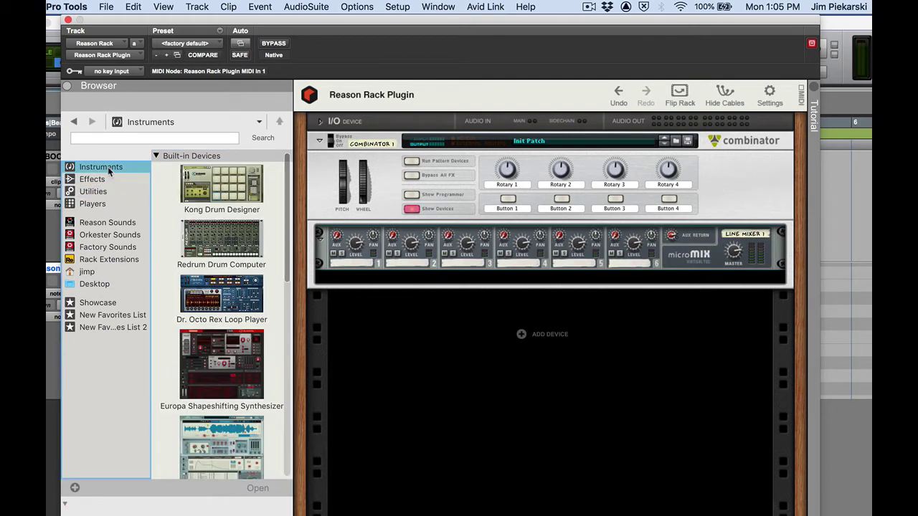
pyautogui.scroll(-5, 219, 391)
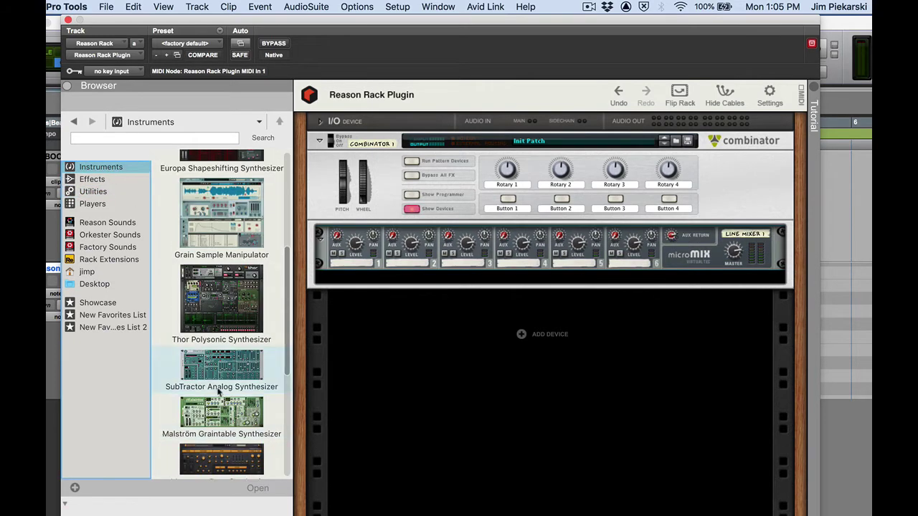
pyautogui.moveTo(198, 369); pyautogui.dragTo(549, 269)
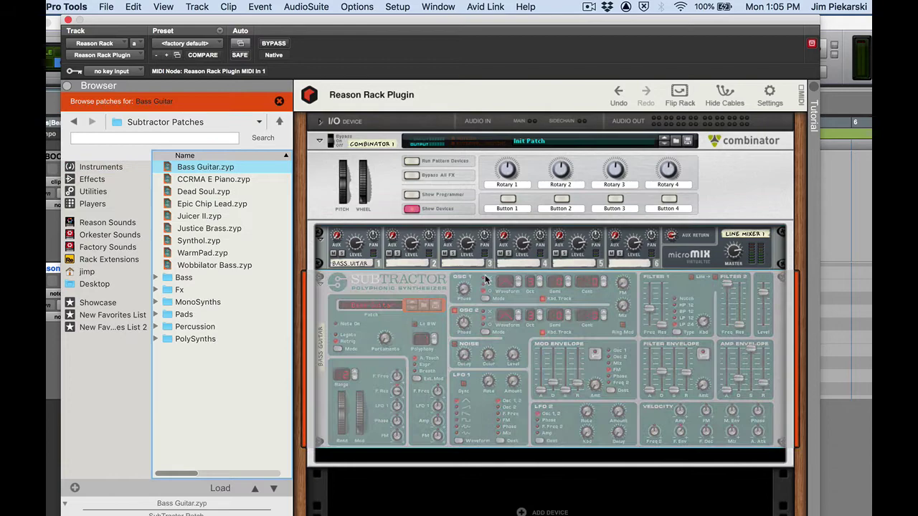
# Step: Arm the Reason Rack track, play and stop to audition, and select the MIDI note
pyautogui.moveTo(294, 25); pyautogui.dragTo(448, 25)
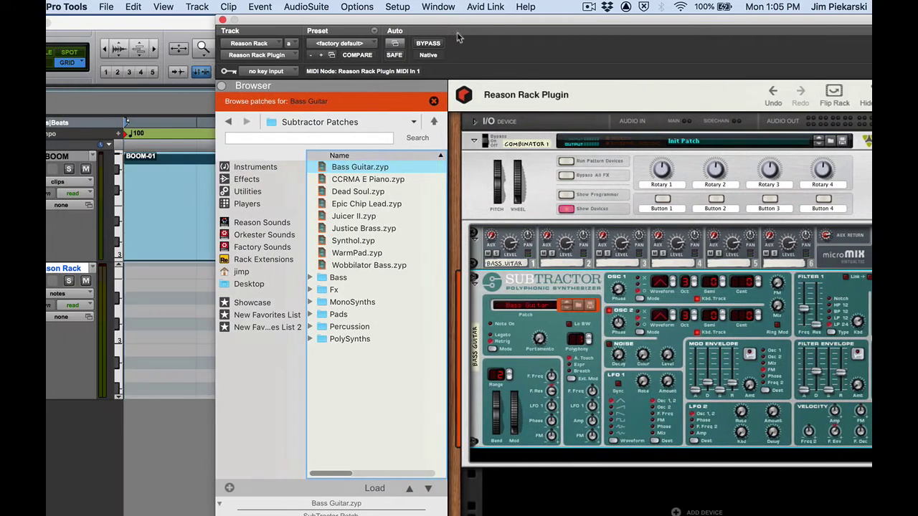
pyautogui.click(69, 281)
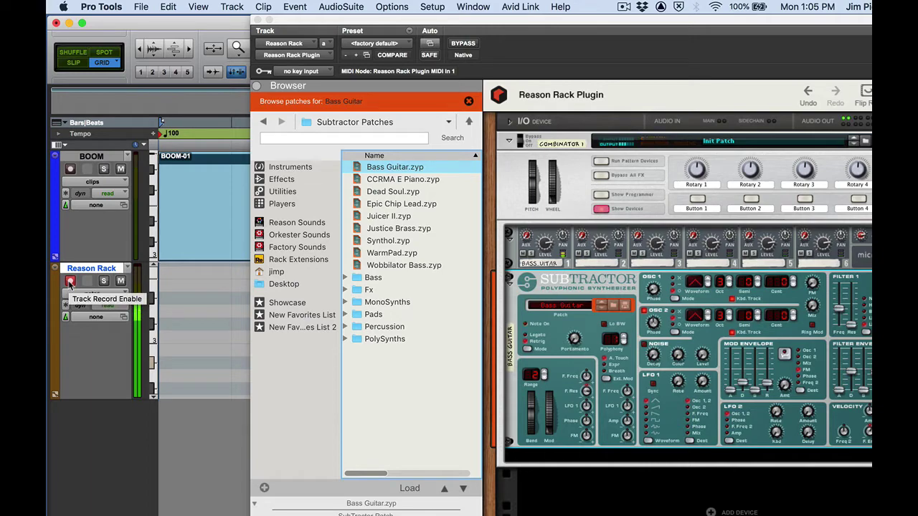
pyautogui.moveTo(466, 24); pyautogui.dragTo(358, 409)
pyautogui.press('space')
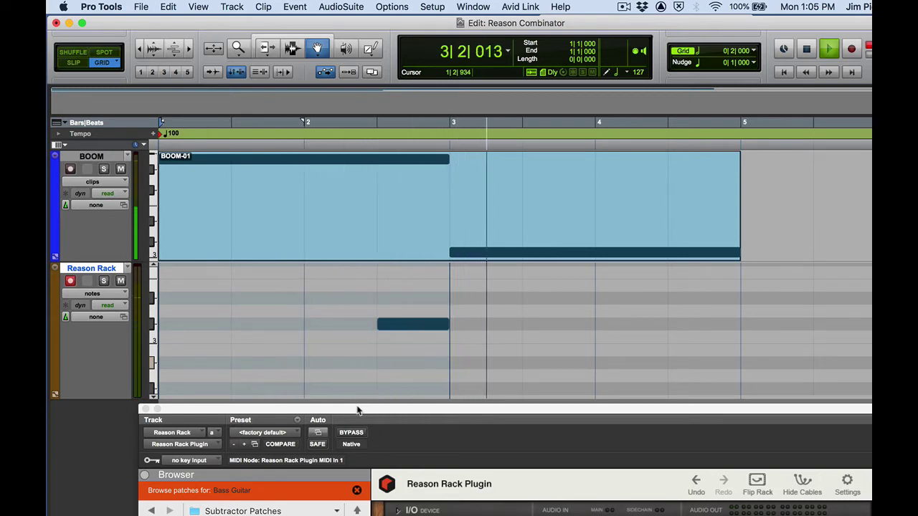
pyautogui.press('space')
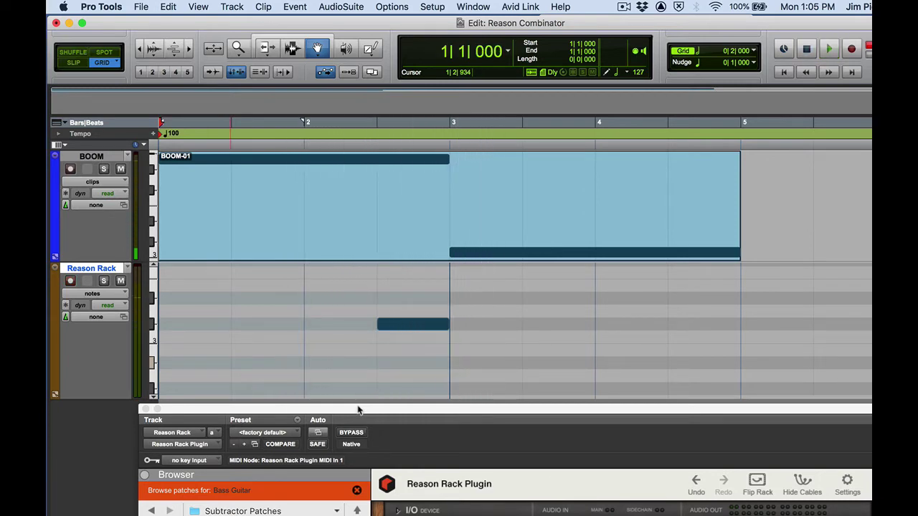
pyautogui.click(413, 328)
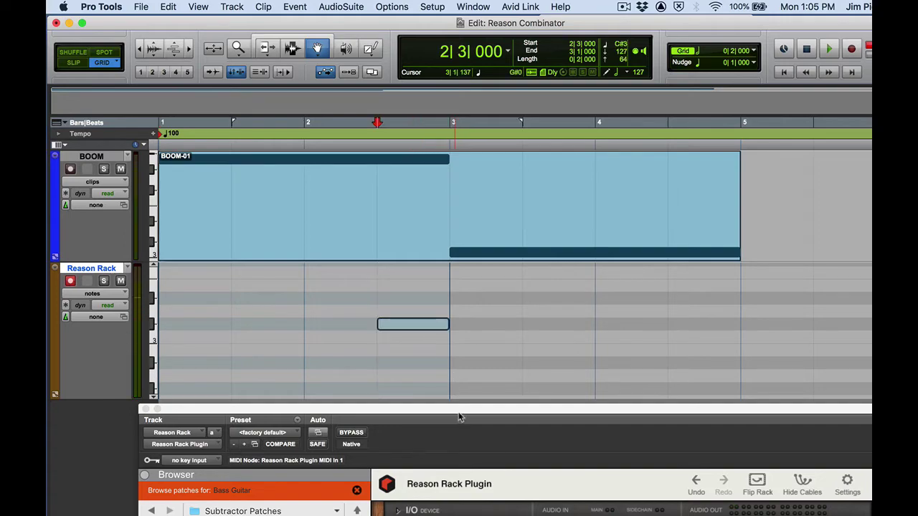
# Step: Raise the SubTractor's Filter 1 frequency slider to its maximum
pyautogui.moveTo(461, 410); pyautogui.dragTo(465, 20)
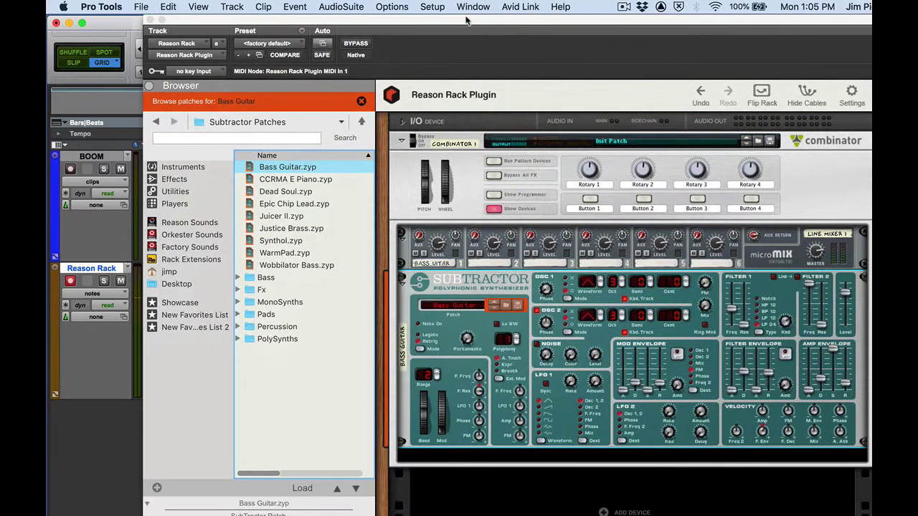
pyautogui.click(731, 308)
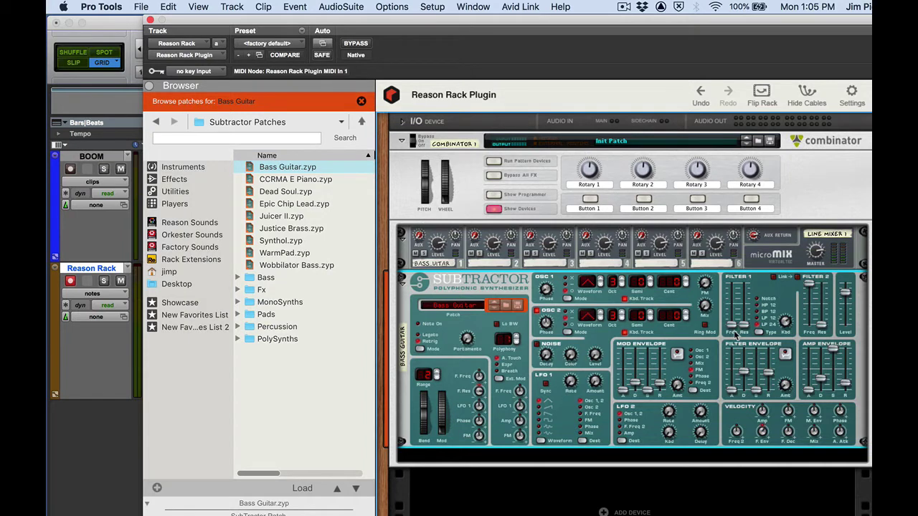
pyautogui.moveTo(734, 331)
pyautogui.mouseDown()
pyautogui.moveTo(736, 286)
pyautogui.moveTo(736, 346)
pyautogui.mouseUp()
# Step: Reset the SubTractor to its Init Patch, set oscillator mix to 127, and enable noise
pyautogui.rightClick(453, 320)
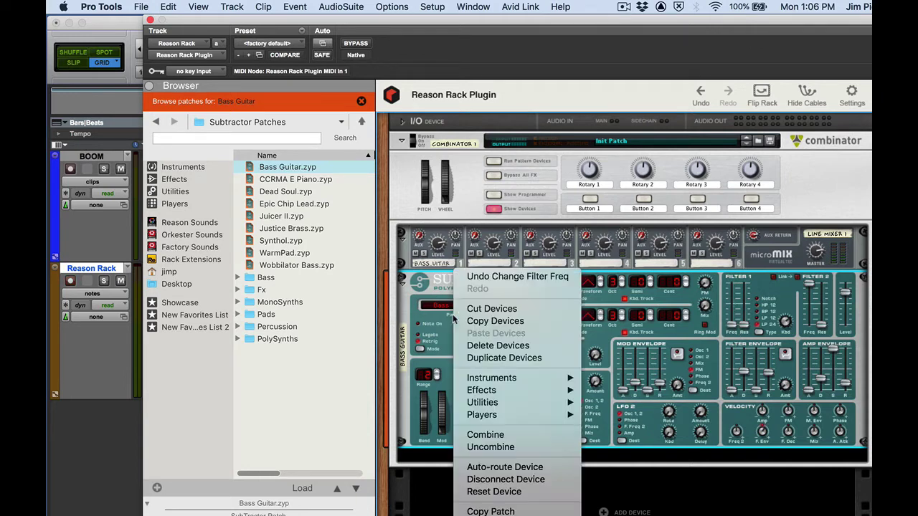
pyautogui.click(504, 497)
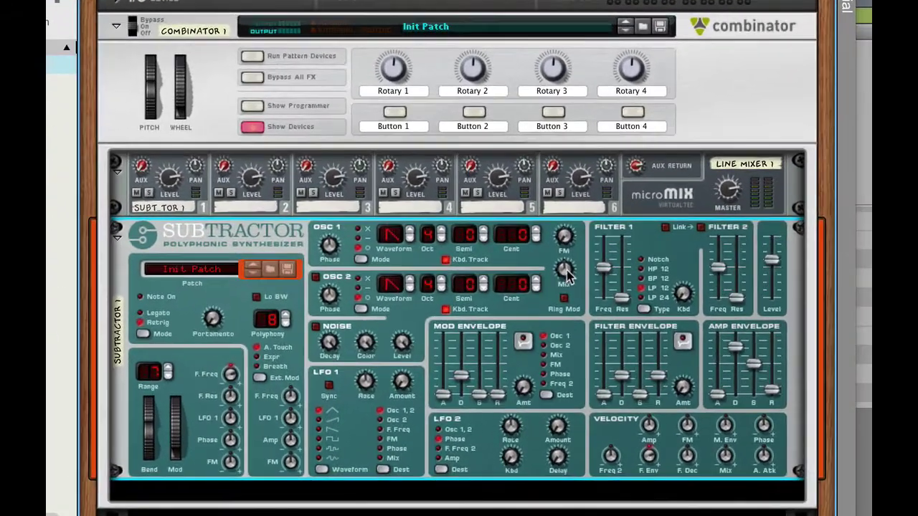
pyautogui.moveTo(704, 305); pyautogui.dragTo(724, 267)
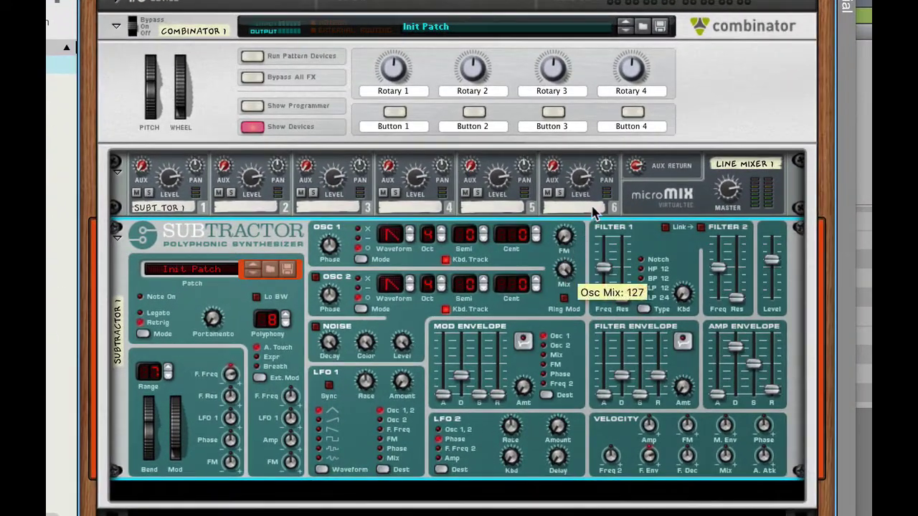
pyautogui.click(316, 327)
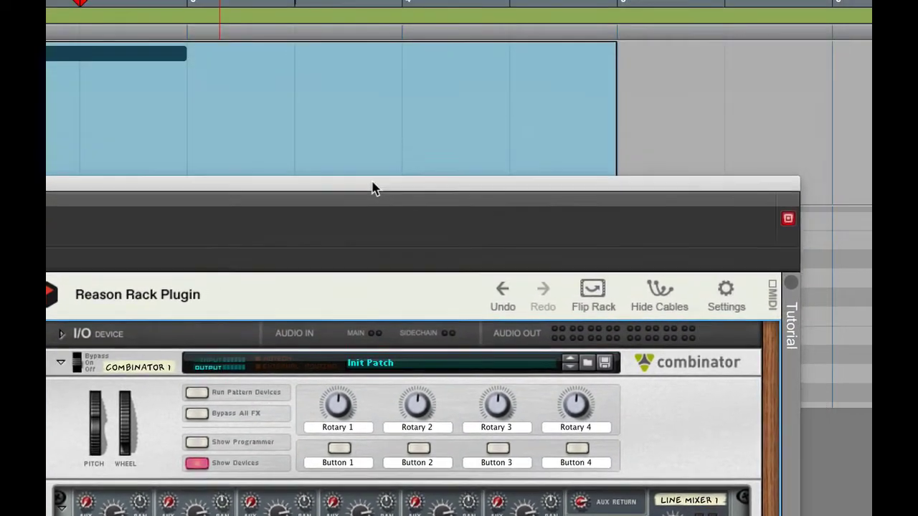
# Step: Uncover the timeline and zoom out to show the whole BOOM-01 clip and note
pyautogui.moveTo(373, 188); pyautogui.dragTo(455, 242)
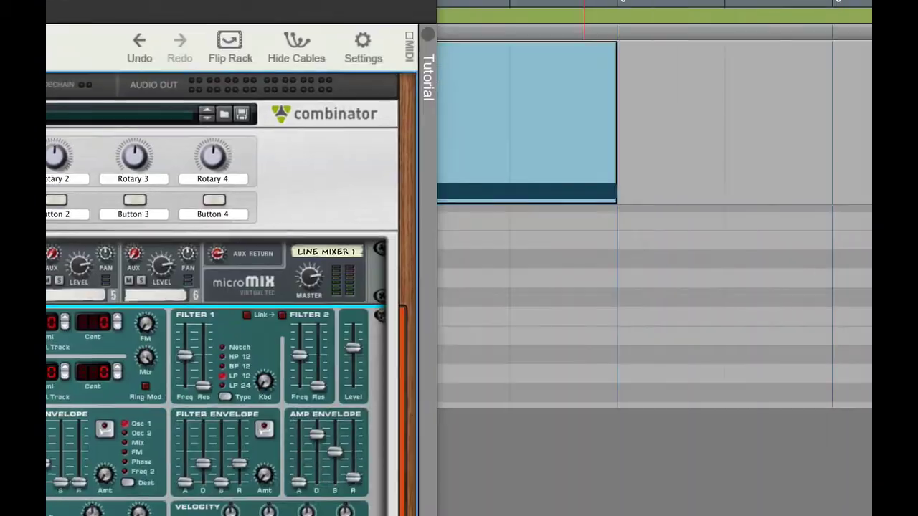
pyautogui.moveTo(43, 8); pyautogui.dragTo(593, 485)
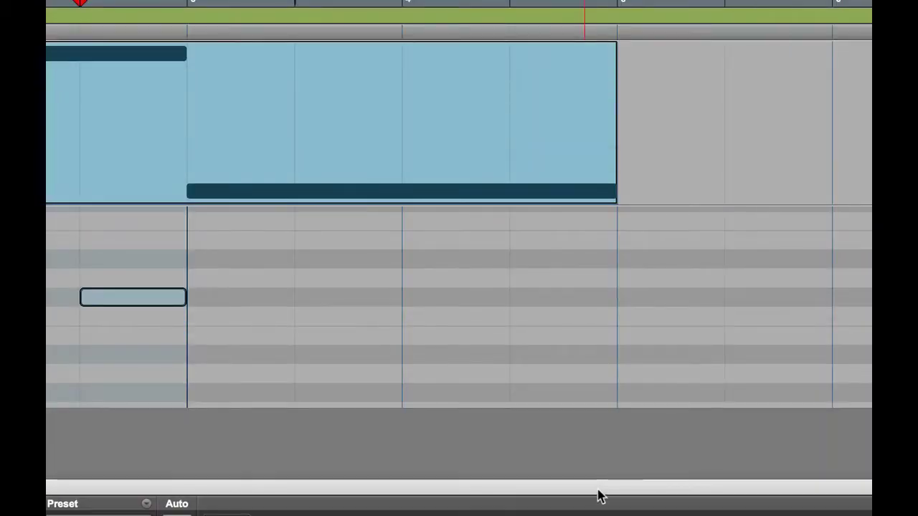
pyautogui.press('super+bracketleft')
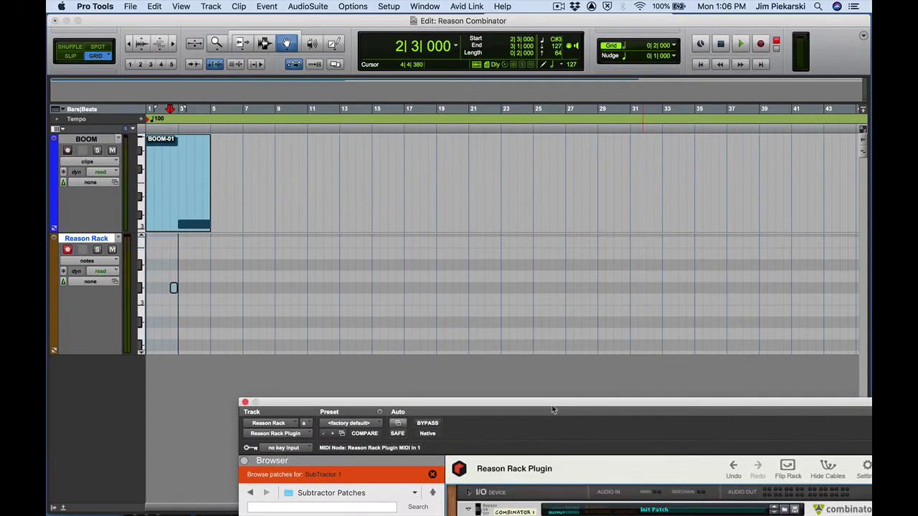
# Step: Sweep the SubTractor's Filter 1 frequency up from 0 during playback, leaving it at 127
pyautogui.moveTo(552, 410); pyautogui.dragTo(525, 26)
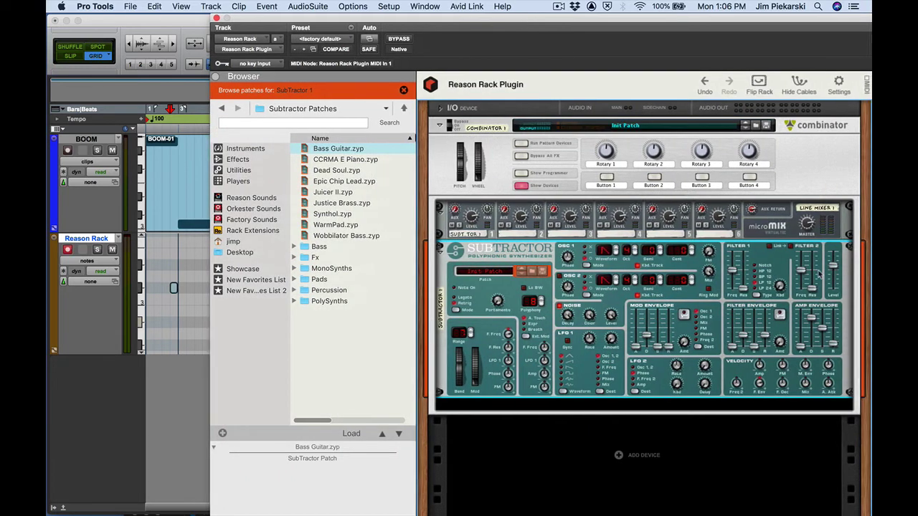
pyautogui.moveTo(733, 269); pyautogui.dragTo(736, 296)
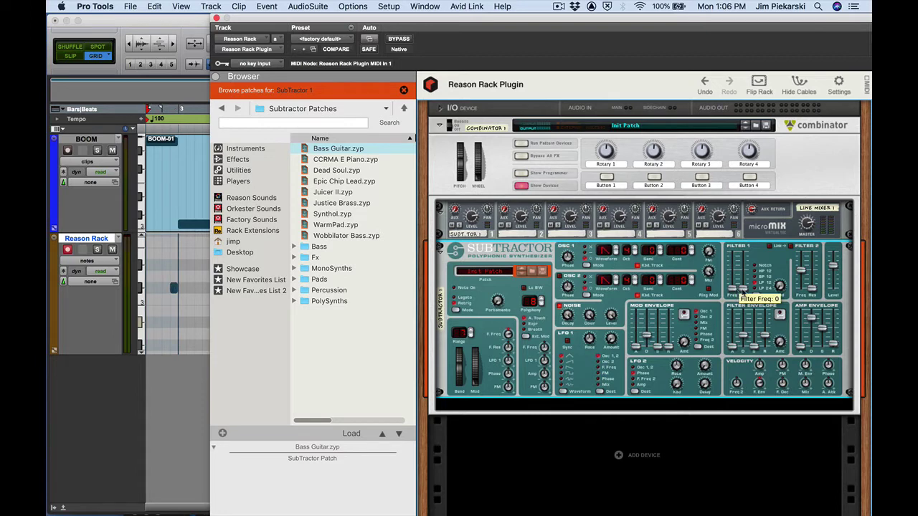
pyautogui.press('space')
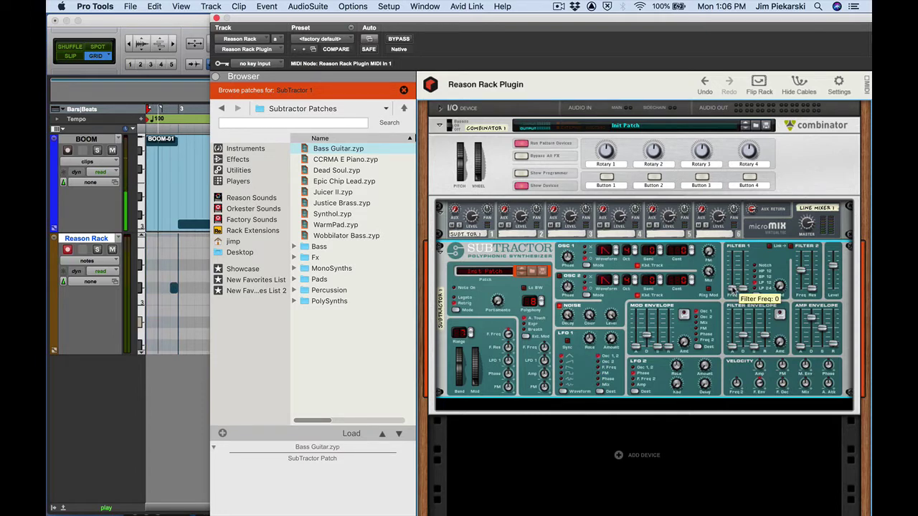
pyautogui.moveTo(732, 290); pyautogui.dragTo(732, 280)
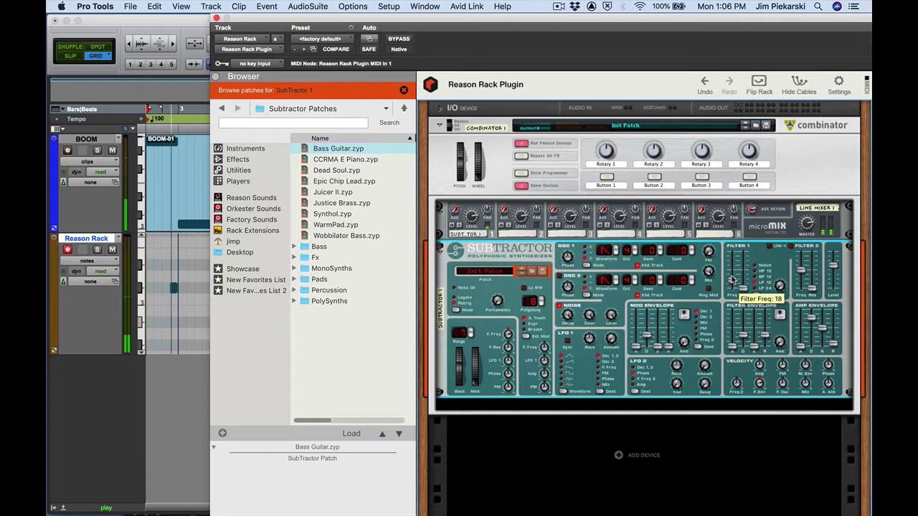
pyautogui.press('space')
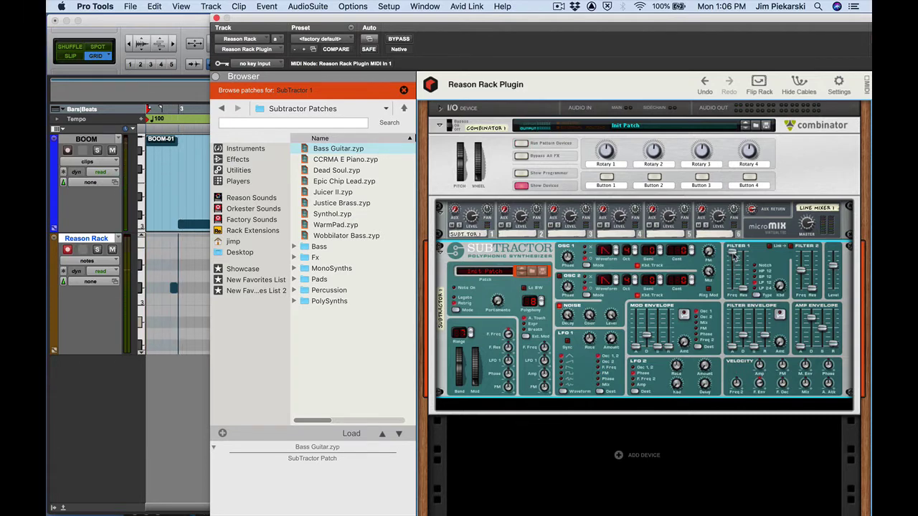
pyautogui.moveTo(733, 256)
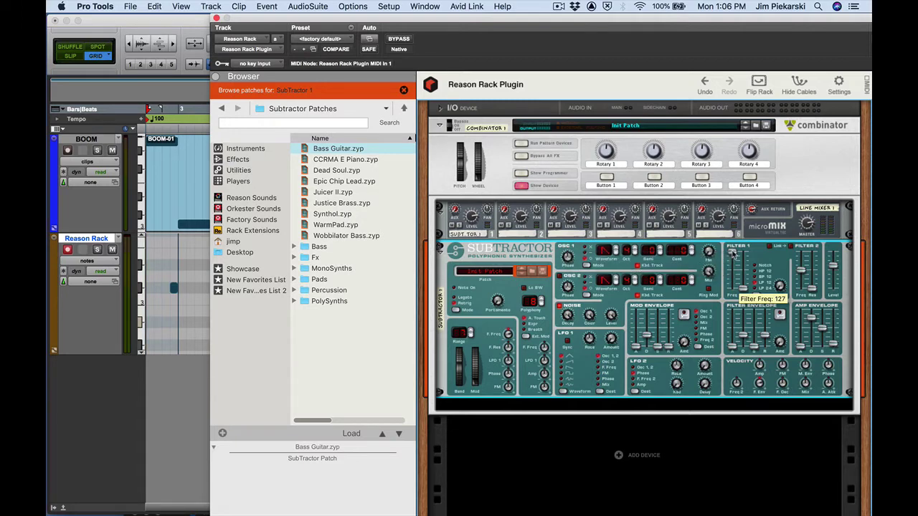
# Step: Try Rotary 1 and Rotary 2, then bring Filter 1 frequency and resonance down to 0
pyautogui.rightClick(733, 255)
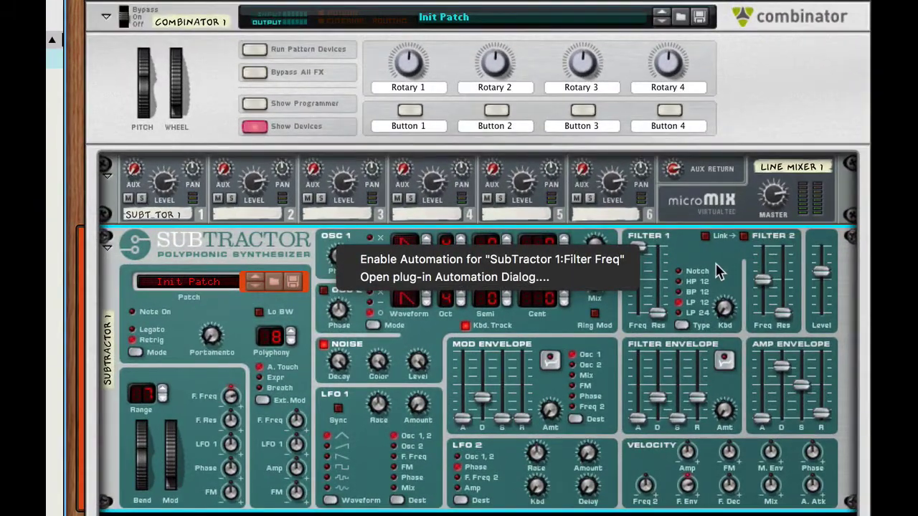
pyautogui.press('Escape')
pyautogui.moveTo(420, 60); pyautogui.dragTo(408, 82)
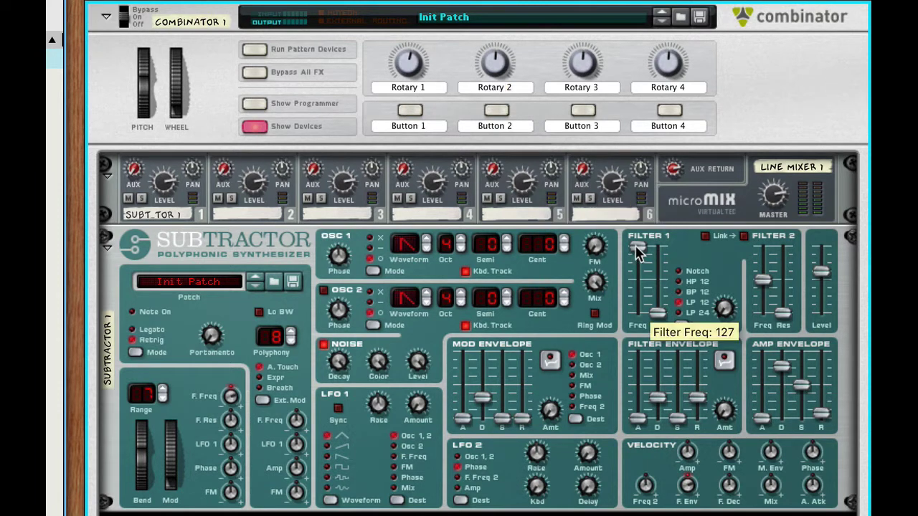
pyautogui.moveTo(636, 247)
pyautogui.mouseDown()
pyautogui.moveTo(641, 255)
pyautogui.moveTo(639, 243)
pyautogui.mouseUp()
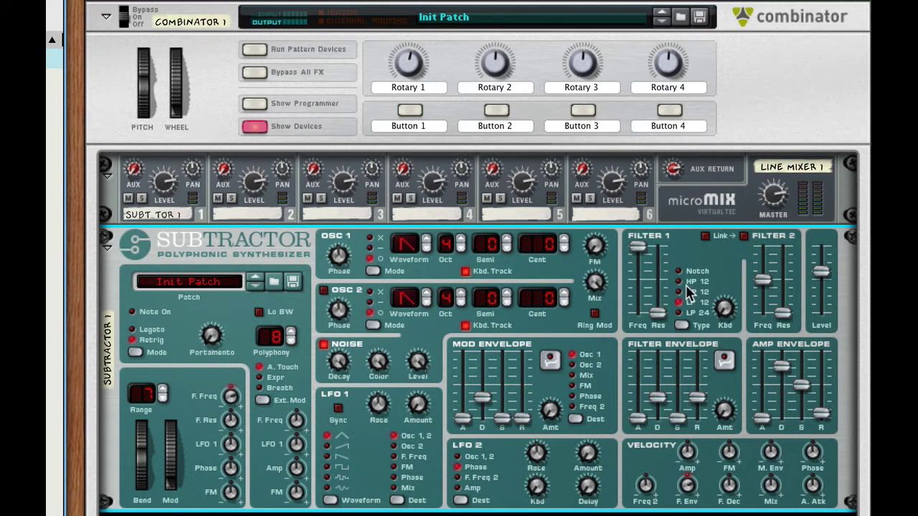
pyautogui.moveTo(495, 63)
pyautogui.mouseDown()
pyautogui.moveTo(495, 111)
pyautogui.moveTo(506, 66)
pyautogui.mouseUp()
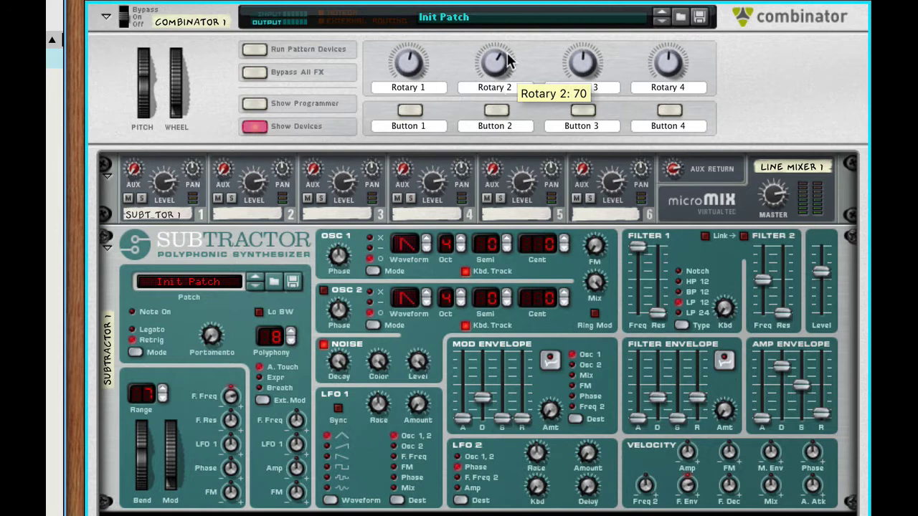
pyautogui.moveTo(656, 313)
pyautogui.mouseDown()
pyautogui.moveTo(661, 280)
pyautogui.moveTo(666, 316)
pyautogui.mouseUp()
pyautogui.moveTo(637, 246); pyautogui.dragTo(644, 317)
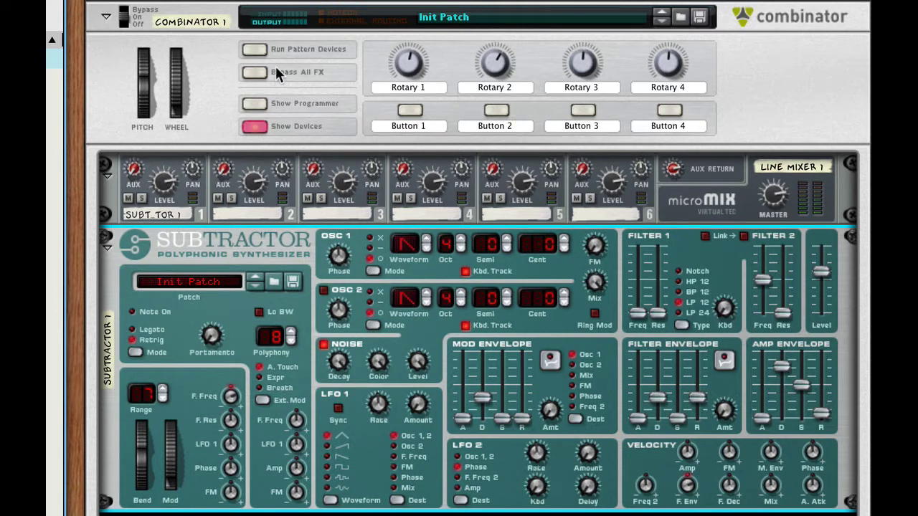
# Step: Show the Combinator programmer and turn Rotary 1 and Rotary 2 down to 0
pyautogui.click(255, 103)
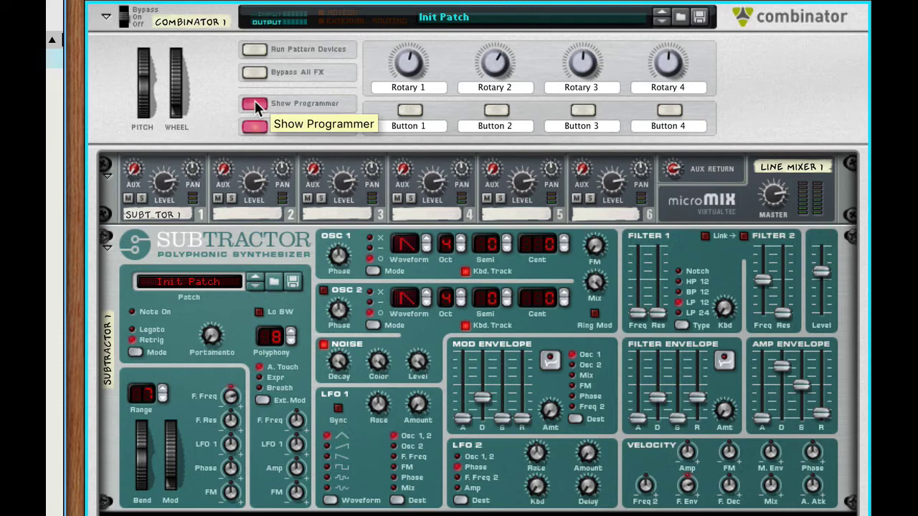
pyautogui.moveTo(506, 56); pyautogui.dragTo(485, 195)
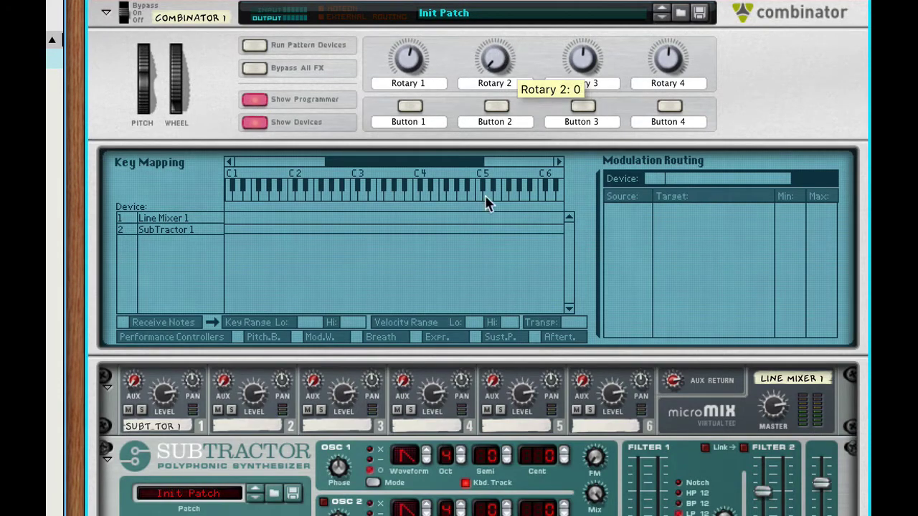
pyautogui.moveTo(404, 60); pyautogui.dragTo(422, 179)
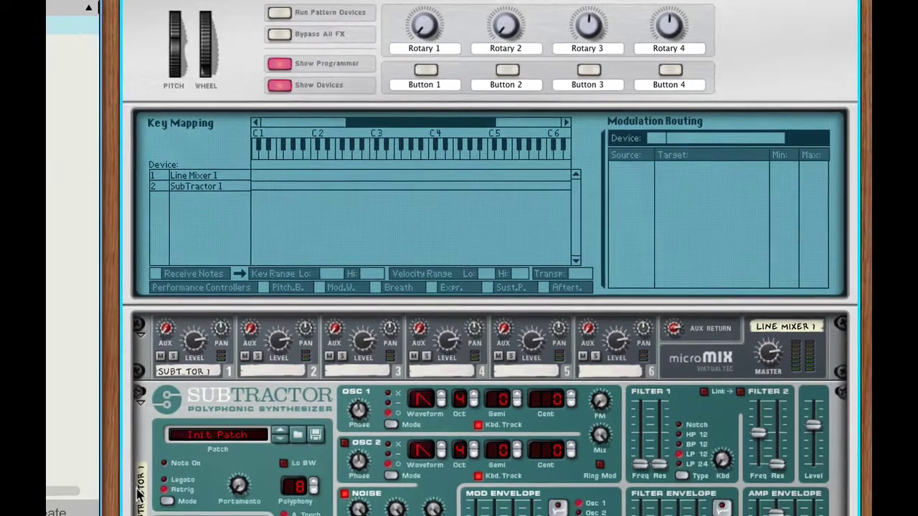
# Step: Rename the SubTractor device to 'Whoosh 1'
pyautogui.doubleClick(172, 468)
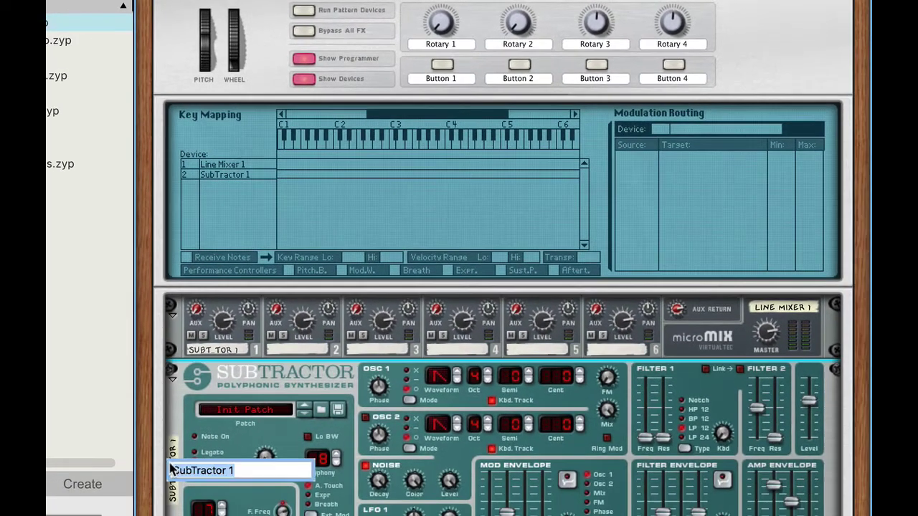
pyautogui.write('W')
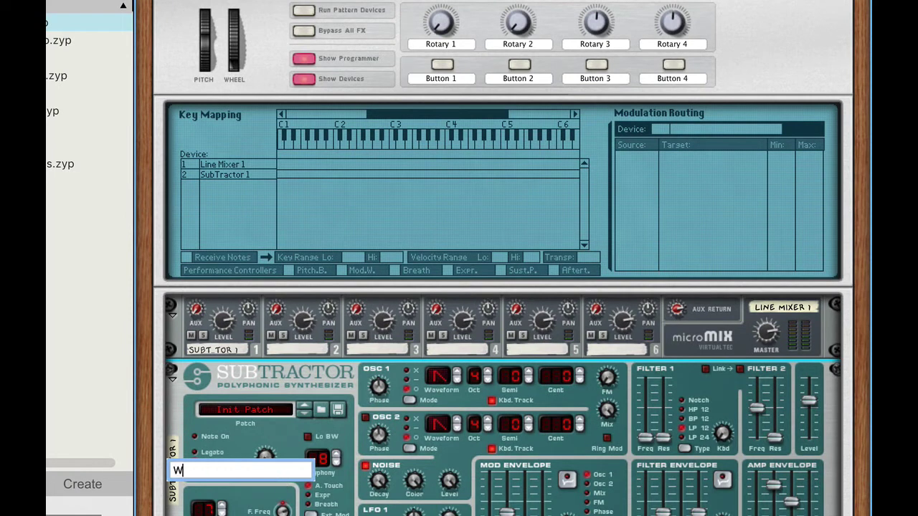
pyautogui.write('hoosh 1')
pyautogui.press('Return')
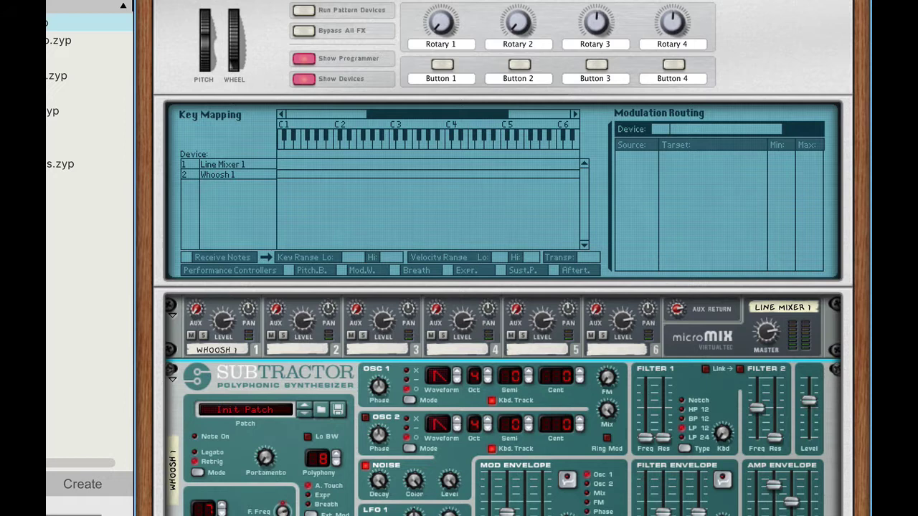
# Step: Map Rotary 1 to Whoosh 1's Filter Freq (0–127) in Key Mapping and test it
pyautogui.click(348, 177)
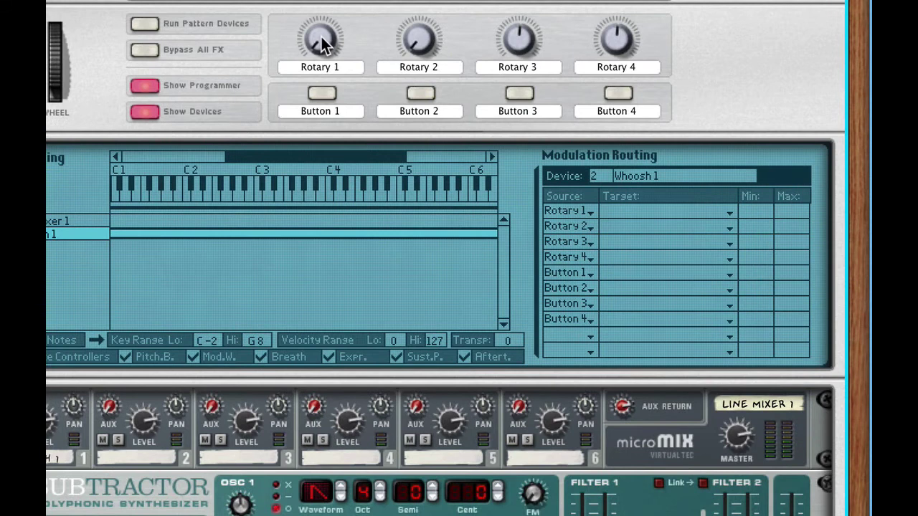
pyautogui.moveTo(322, 37)
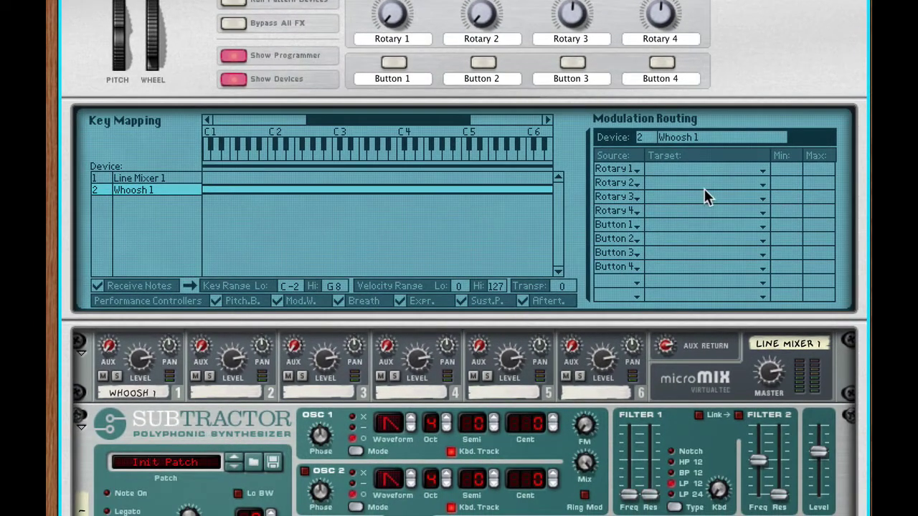
pyautogui.click(675, 168)
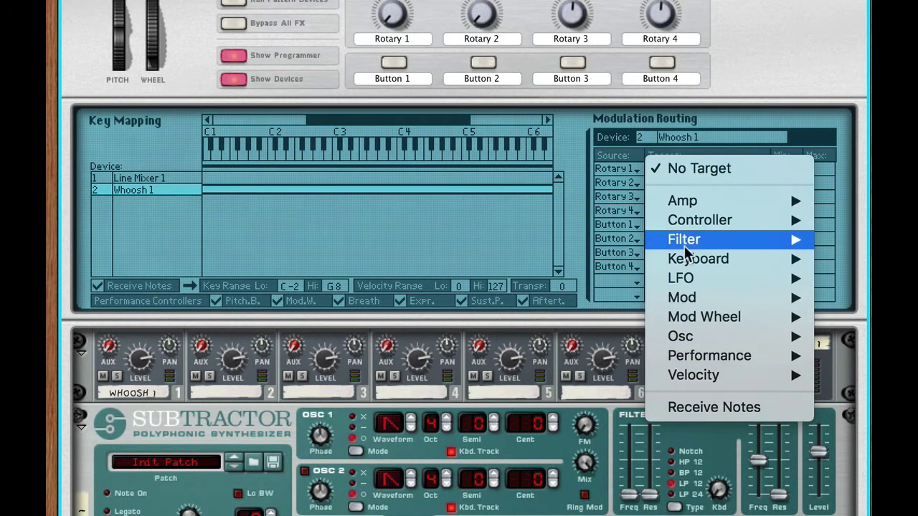
pyautogui.moveTo(691, 242)
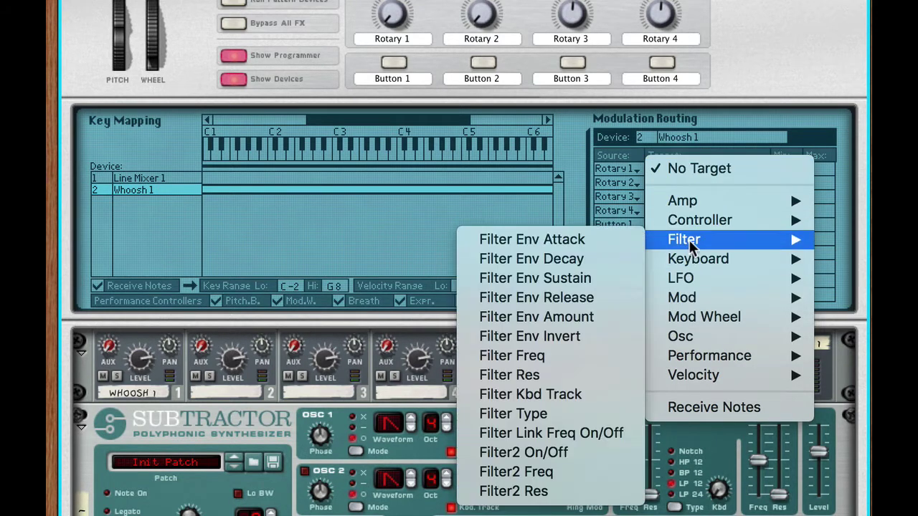
pyautogui.click(524, 357)
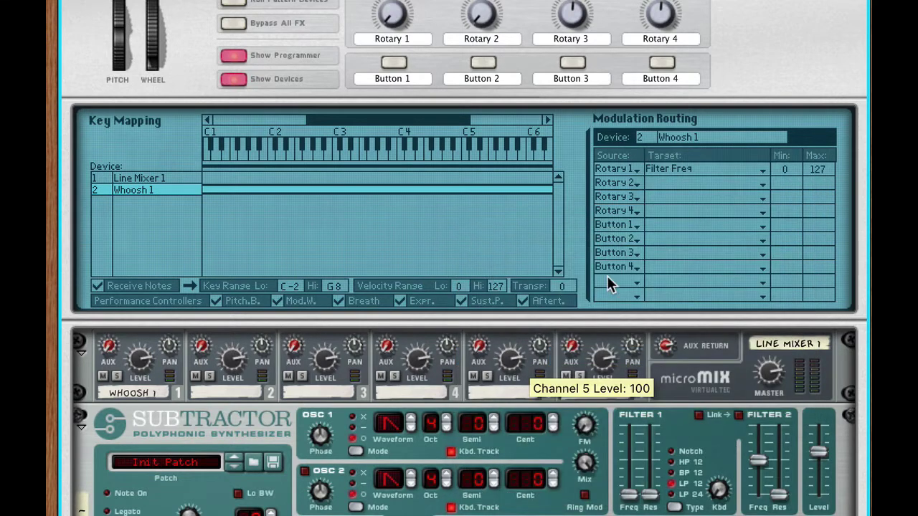
pyautogui.moveTo(392, 22); pyautogui.dragTo(398, 63)
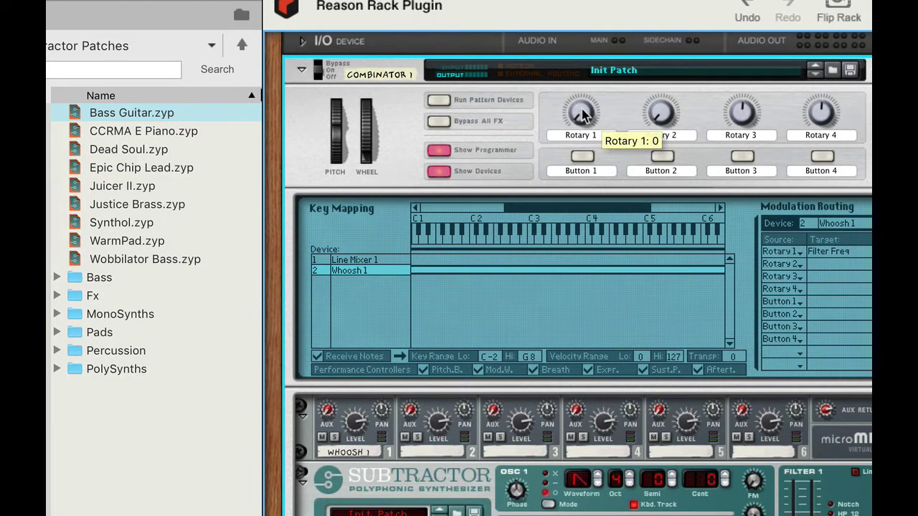
# Step: Add Combinator 1:Rotary 1 to the plug-in's automatable parameters in Pro Tools
pyautogui.rightClick(581, 115)
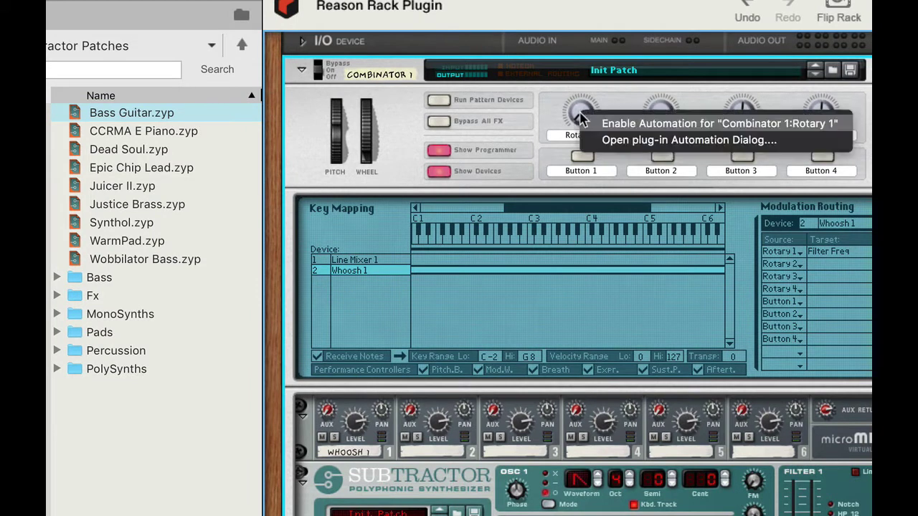
pyautogui.click(619, 140)
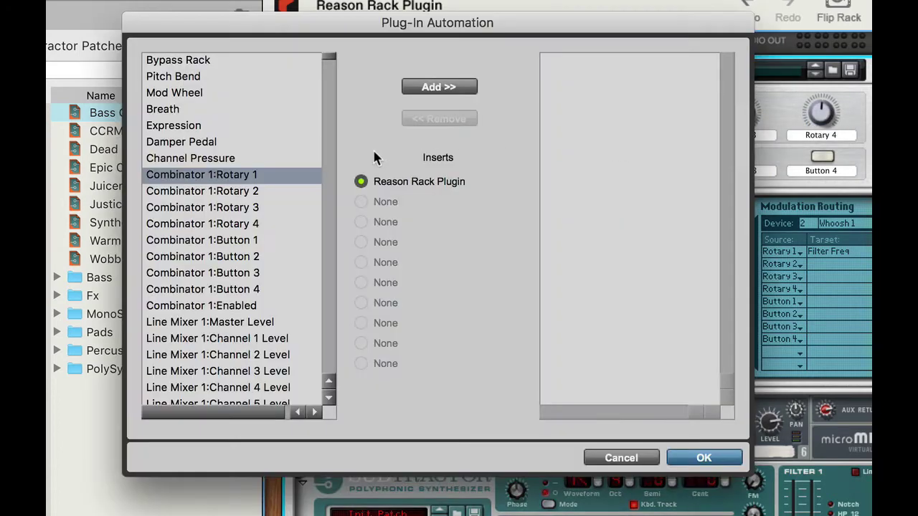
pyautogui.click(446, 90)
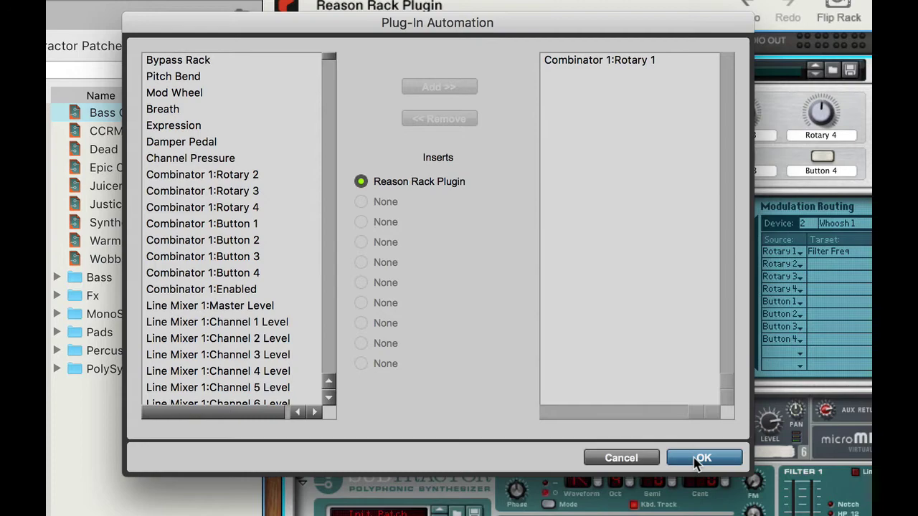
pyautogui.click(701, 458)
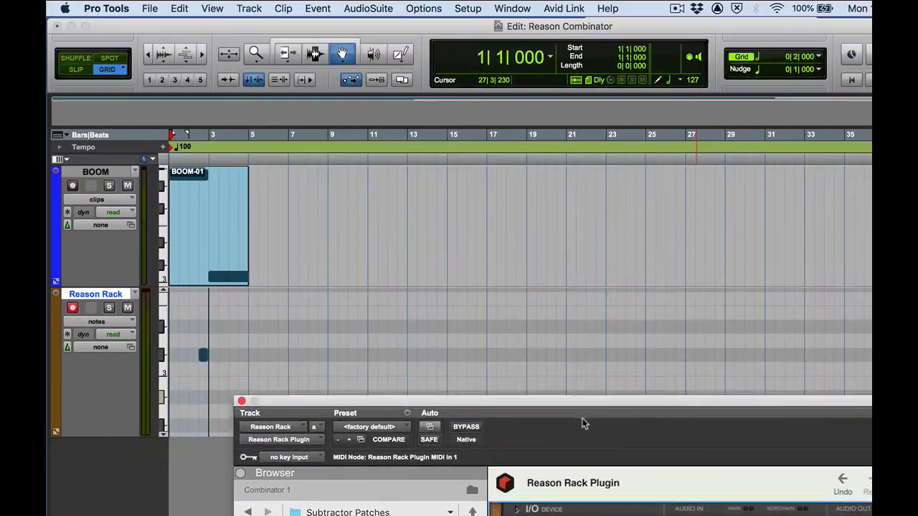
# Step: Close the plugin, zoom near bar 1, and display the (fx a) Combinator 1:Rotary 1 lane
pyautogui.click(240, 401)
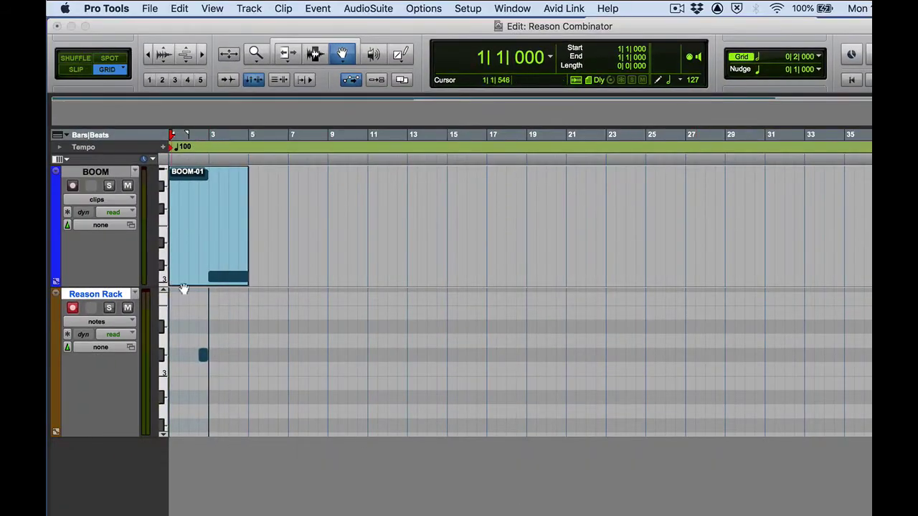
pyautogui.press('super+bracketright')
pyautogui.press('super+bracketright')
pyautogui.press('super+bracketright')
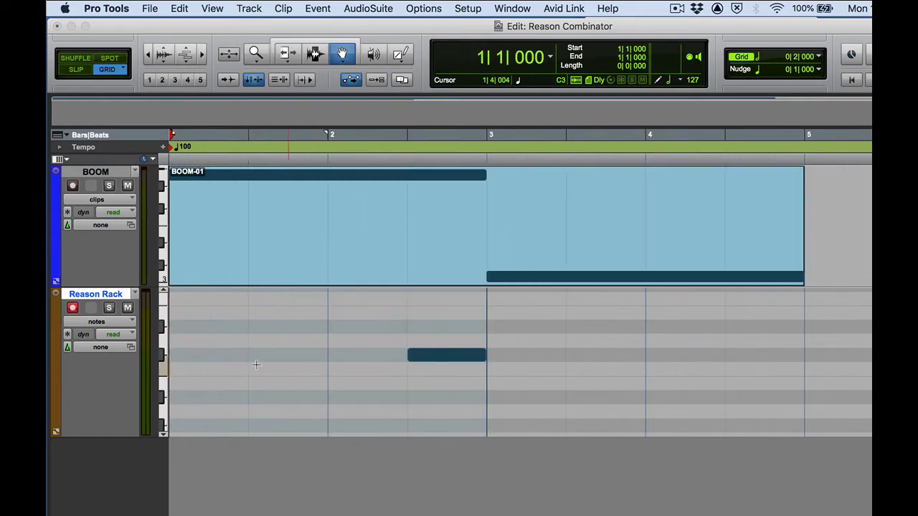
pyautogui.click(105, 322)
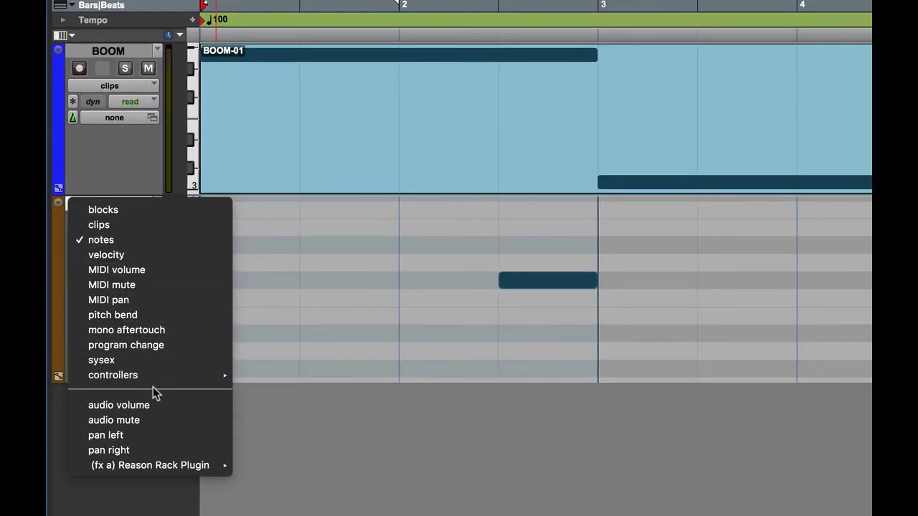
pyautogui.moveTo(142, 470)
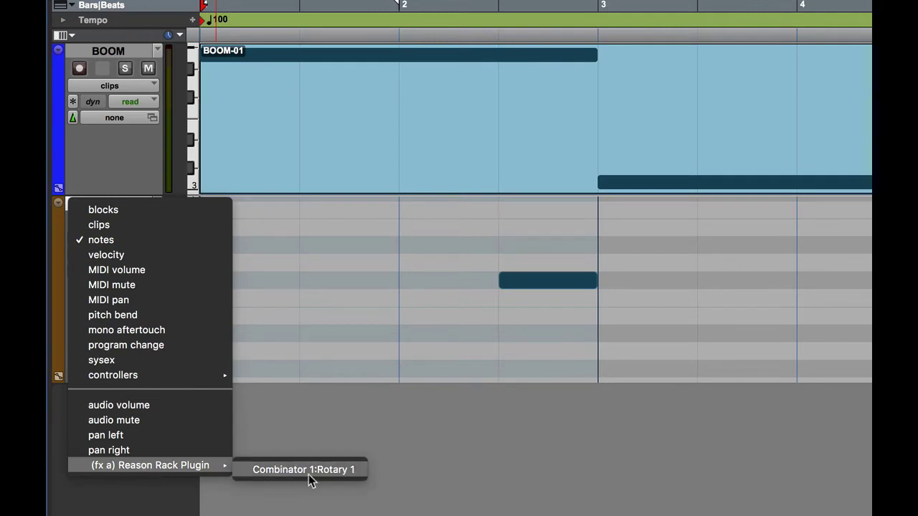
pyautogui.click(327, 473)
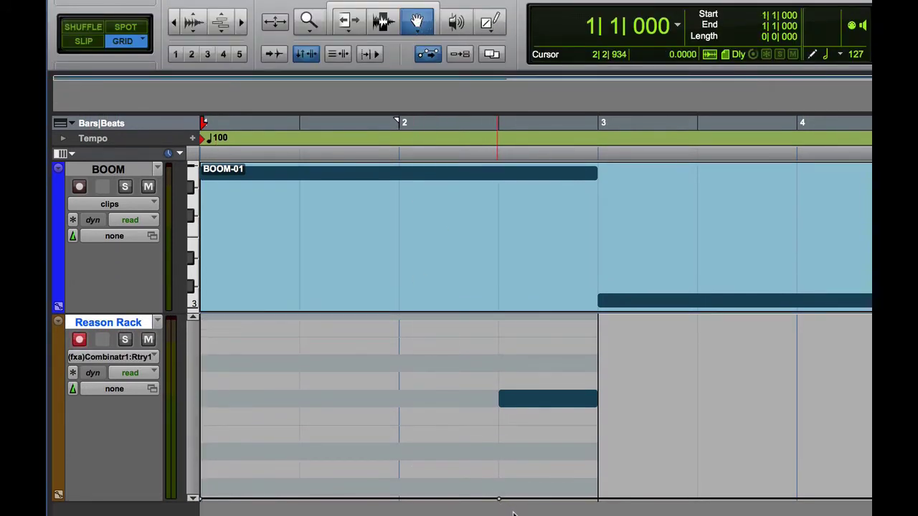
# Step: Draw a straight rising Rotary 1 automation line with the Pencil into bar 3, then play it back
pyautogui.click(490, 22)
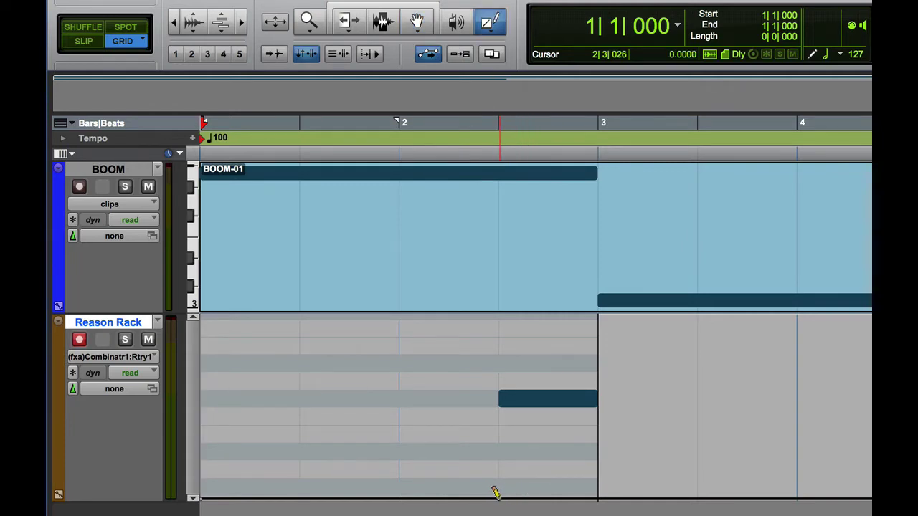
pyautogui.click(499, 30)
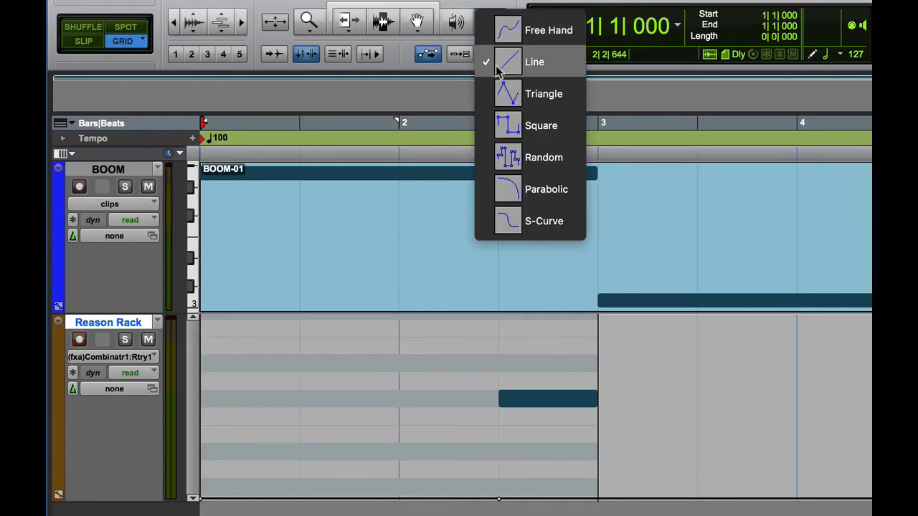
pyautogui.click(529, 299)
pyautogui.moveTo(498, 497); pyautogui.dragTo(593, 358)
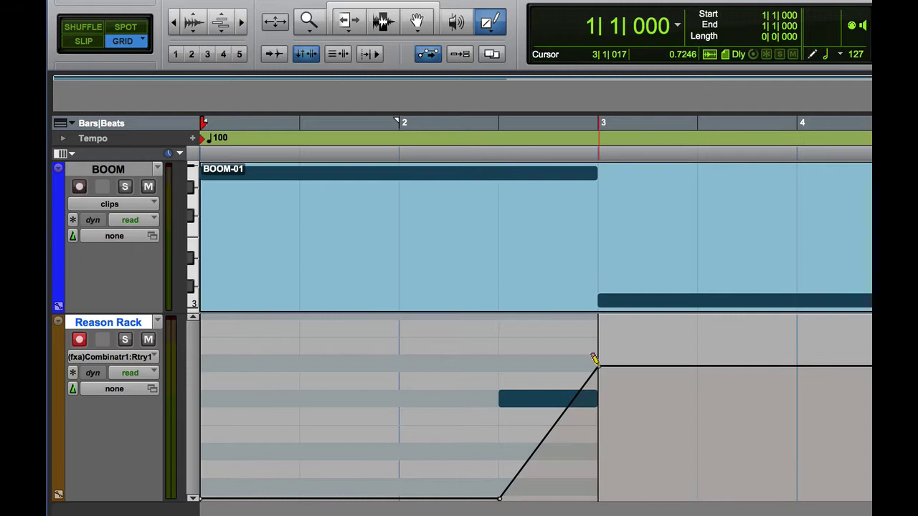
pyautogui.press('space')
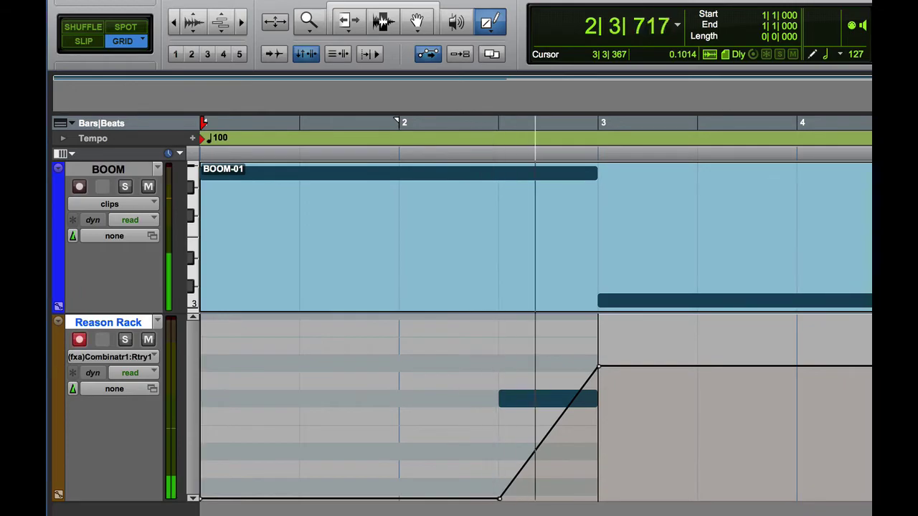
pyautogui.press('space')
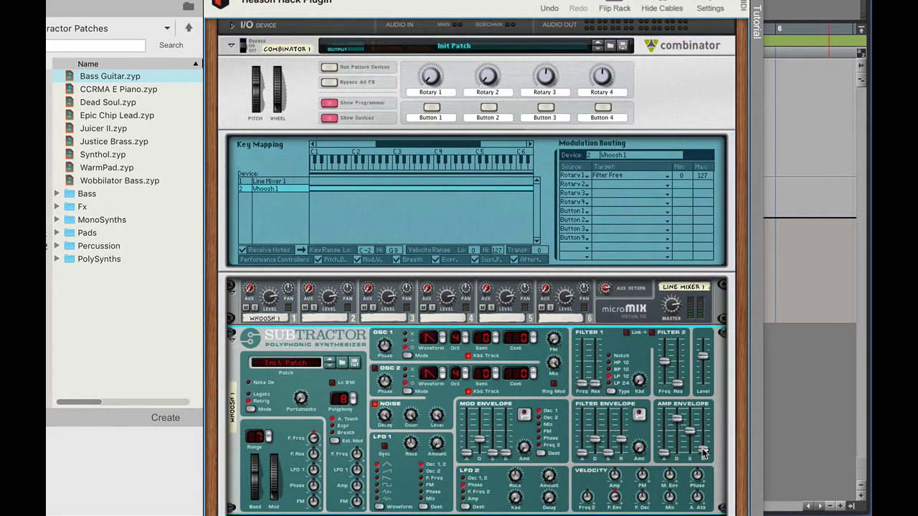
# Step: Lengthen Whoosh 1's amp envelope release and audition it over several playbacks
pyautogui.moveTo(703, 452); pyautogui.dragTo(706, 434)
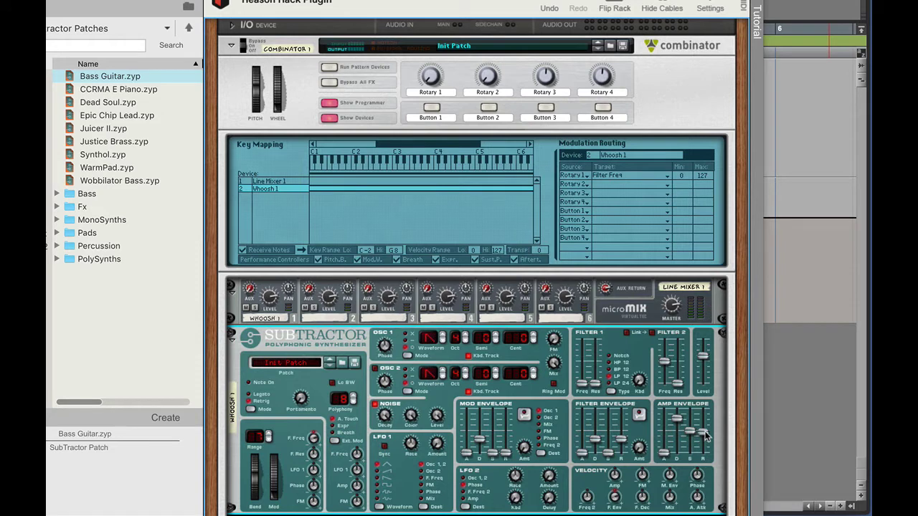
pyautogui.press('space')
pyautogui.moveTo(615, 497)
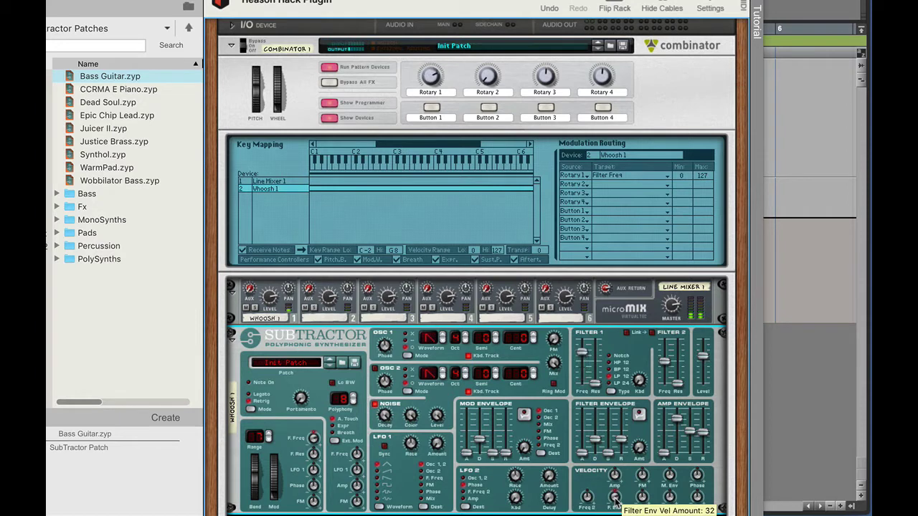
pyautogui.press('space')
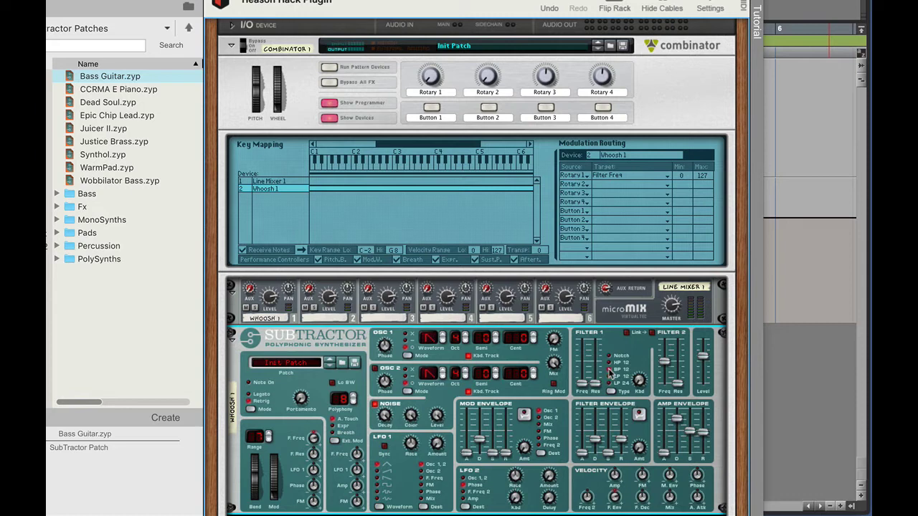
pyautogui.press('space')
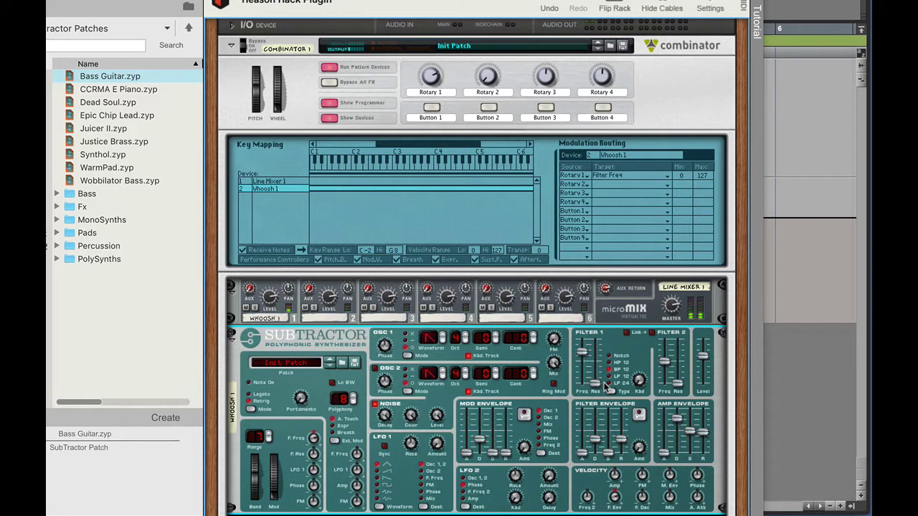
pyautogui.press('space')
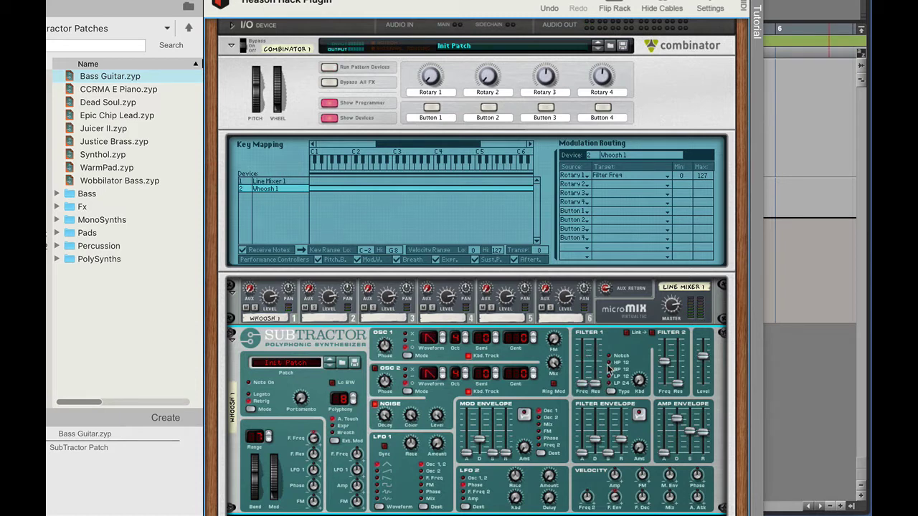
pyautogui.press('space')
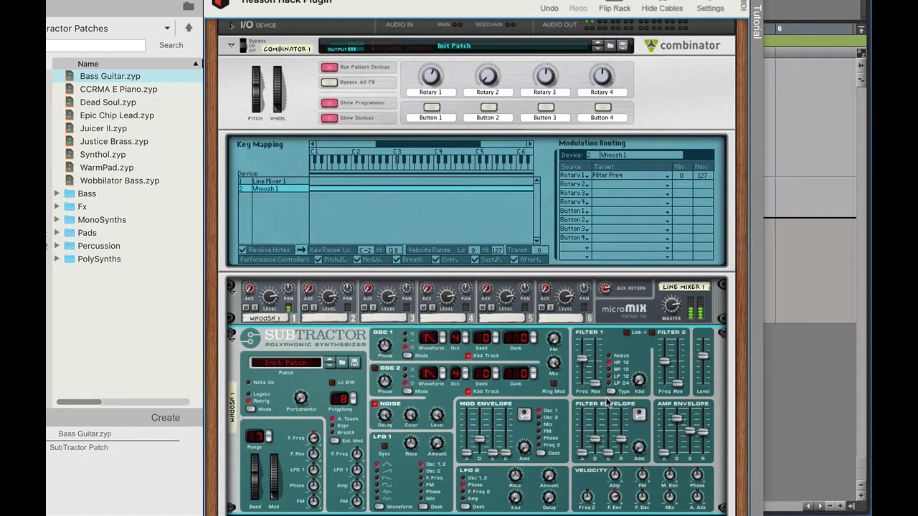
pyautogui.press('space')
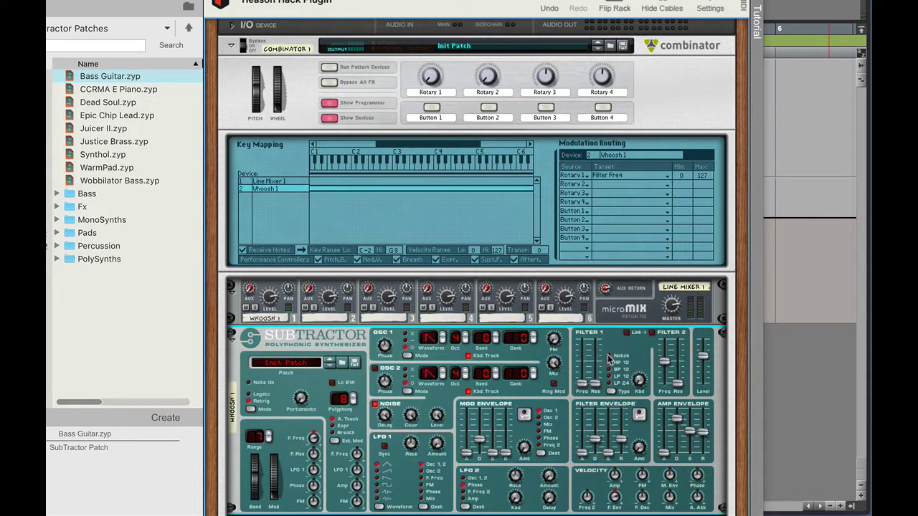
pyautogui.press('space')
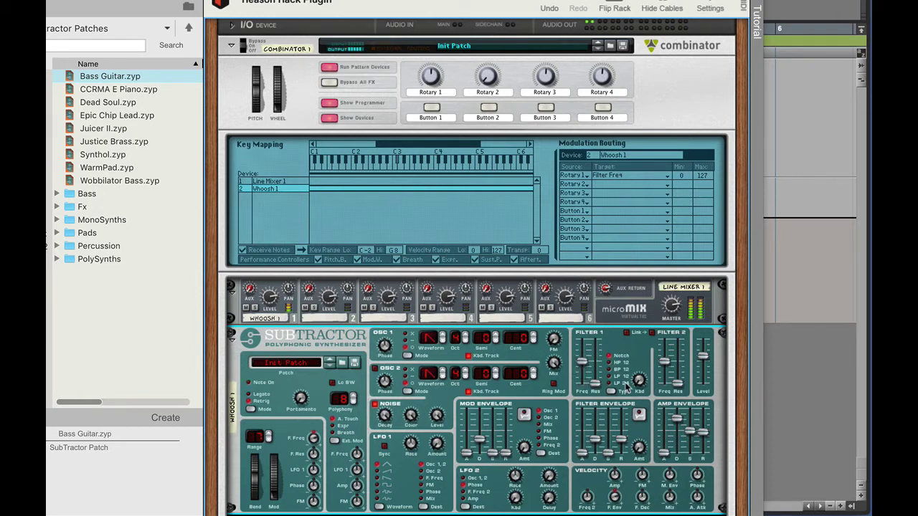
pyautogui.press('space')
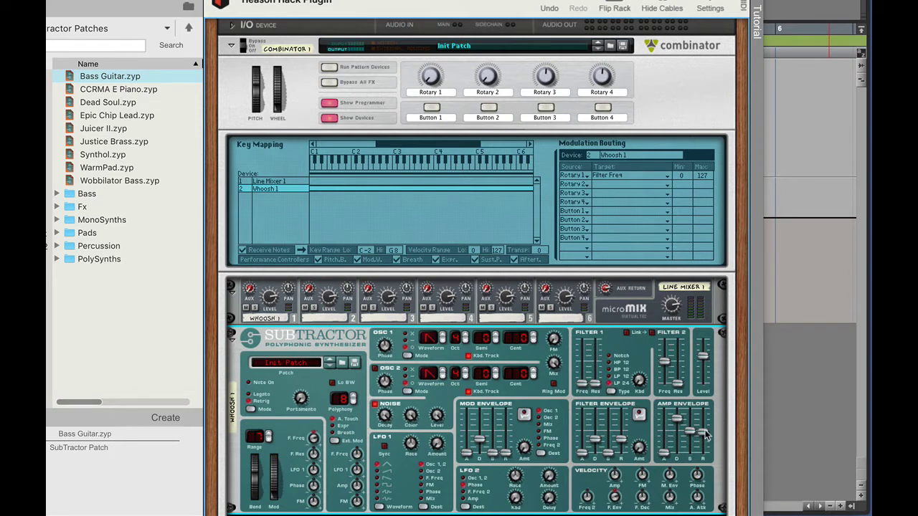
# Step: Try a 40 release, then settle the amp envelope release at 62 while listening
pyautogui.moveTo(705, 432); pyautogui.dragTo(705, 442)
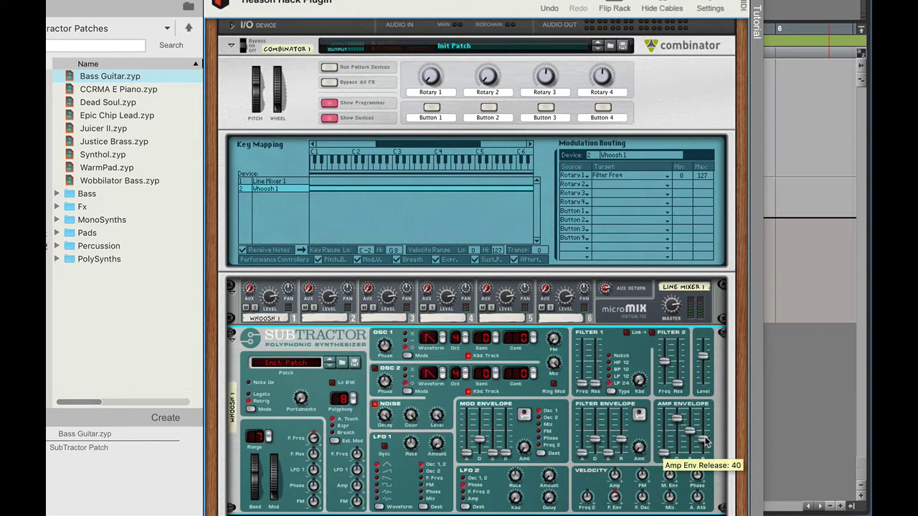
pyautogui.press('space')
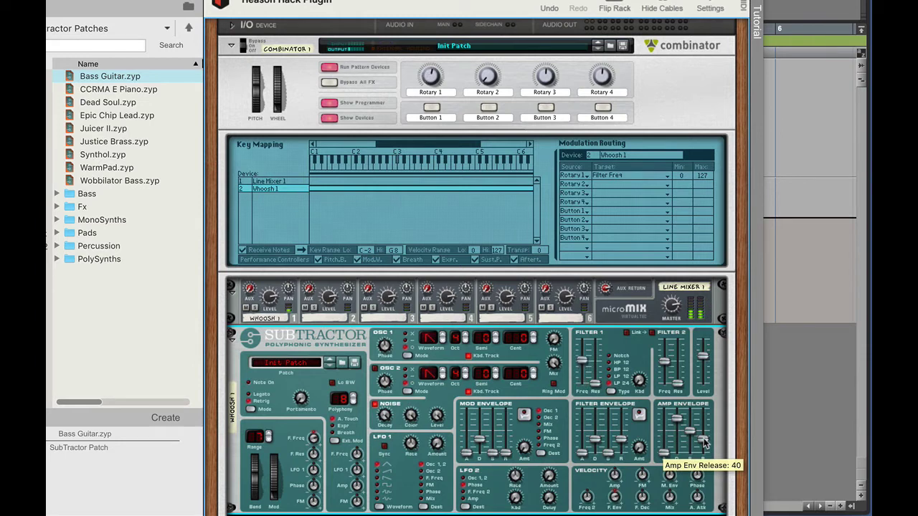
pyautogui.moveTo(705, 444); pyautogui.dragTo(704, 435)
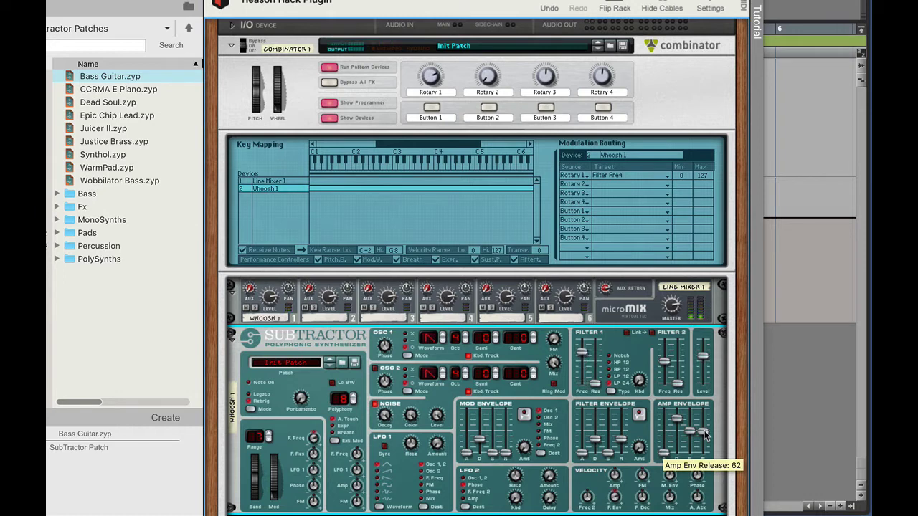
pyautogui.press('space')
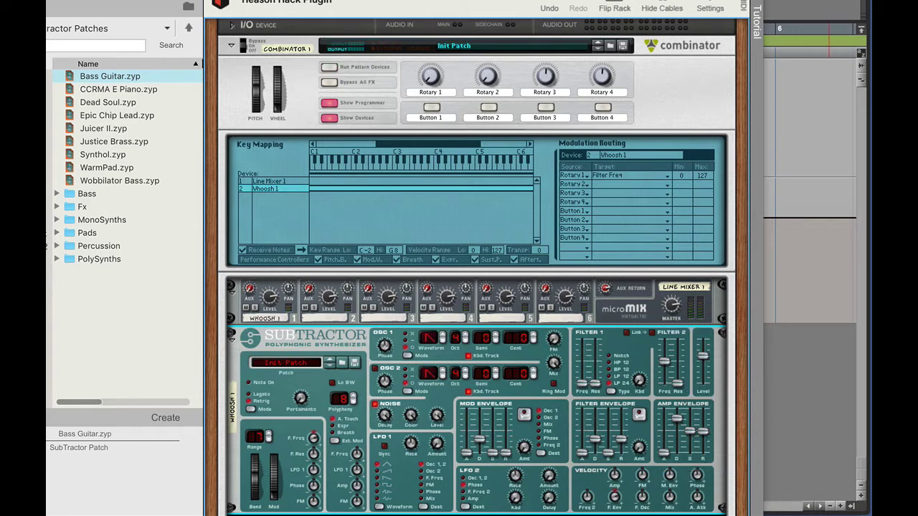
# Step: Option-drag the Whoosh 1 Subtractor below itself to create 'Whoosh 1 copy'
pyautogui.scroll(-2, 613, 423)
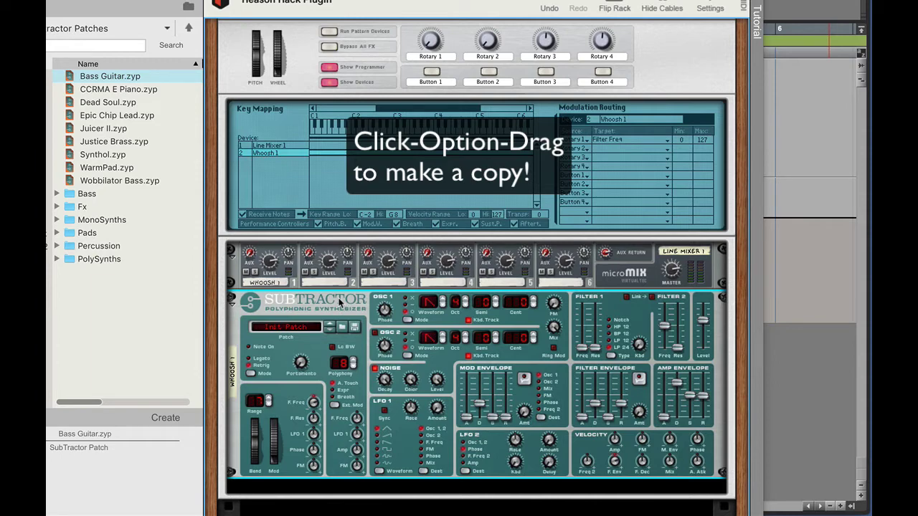
pyautogui.moveTo(340, 304); pyautogui.dragTo(350, 486)
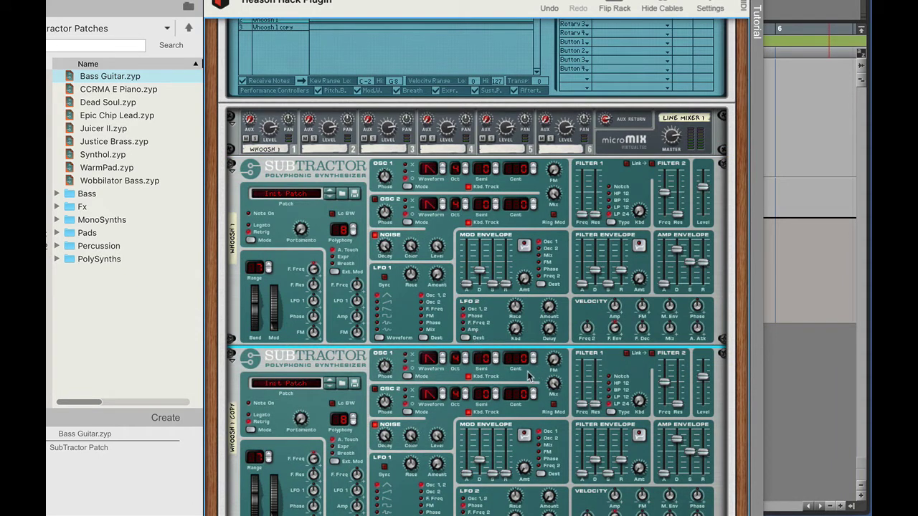
# Step: Cable the copied Subtractor's main output into Line Mixer Audio In 2 on the rack's rear
pyautogui.press('Tab')
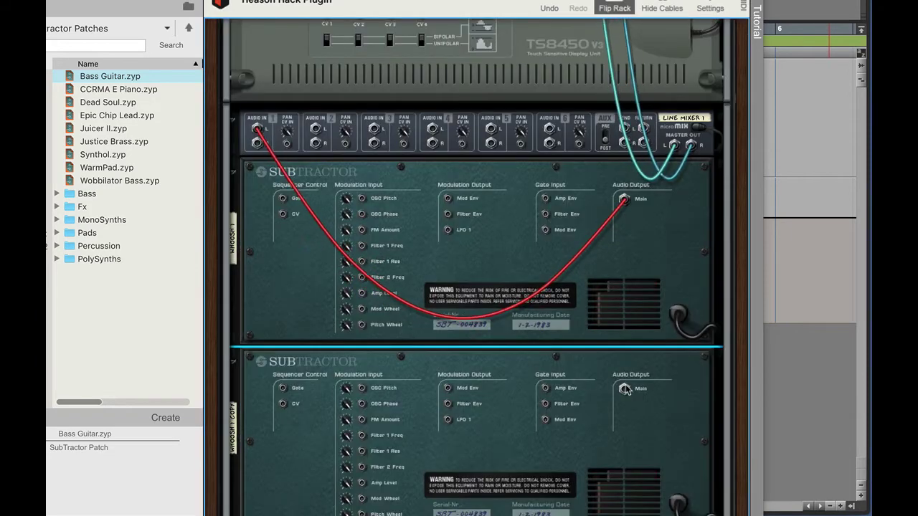
pyautogui.moveTo(552, 366); pyautogui.dragTo(495, 344)
pyautogui.moveTo(560, 346); pyautogui.dragTo(244, 40)
pyautogui.press('Tab')
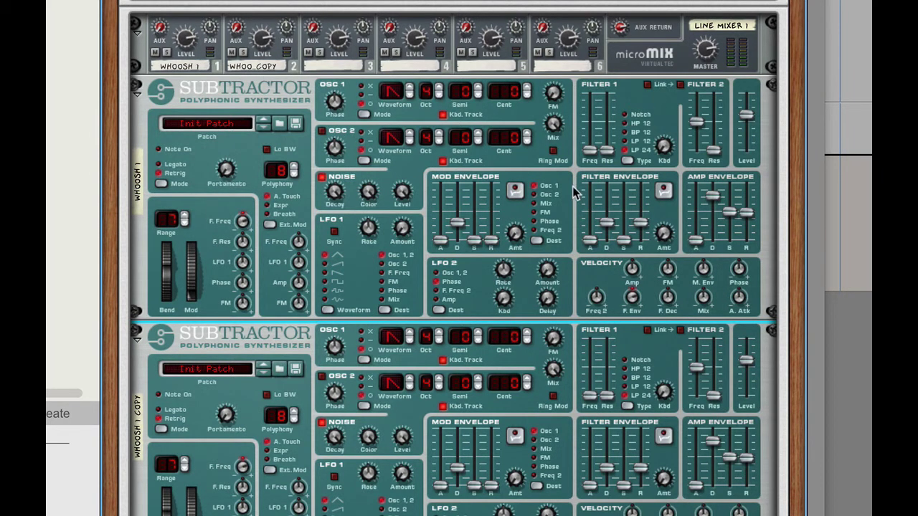
# Step: Rename the 'Whoosh 1 copy' device to 'Whoosh 2'
pyautogui.moveTo(796, 58); pyautogui.dragTo(806, 182)
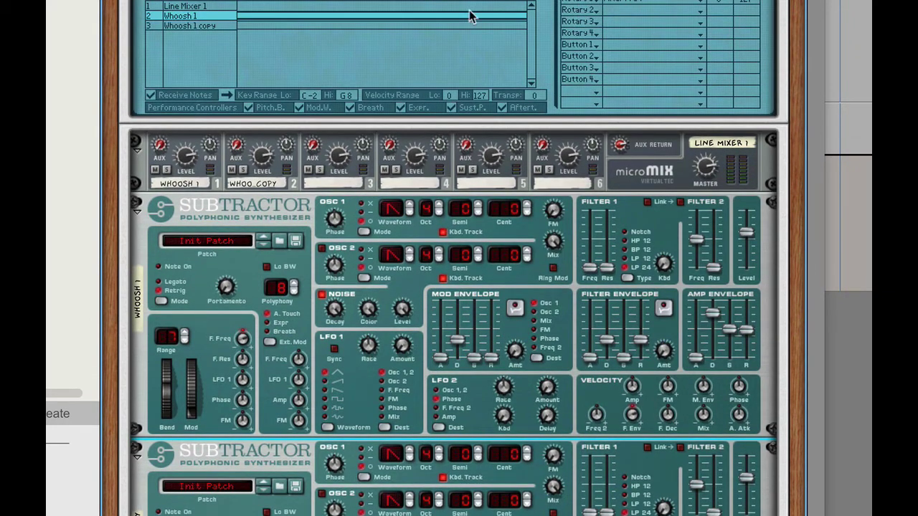
pyautogui.click(192, 26)
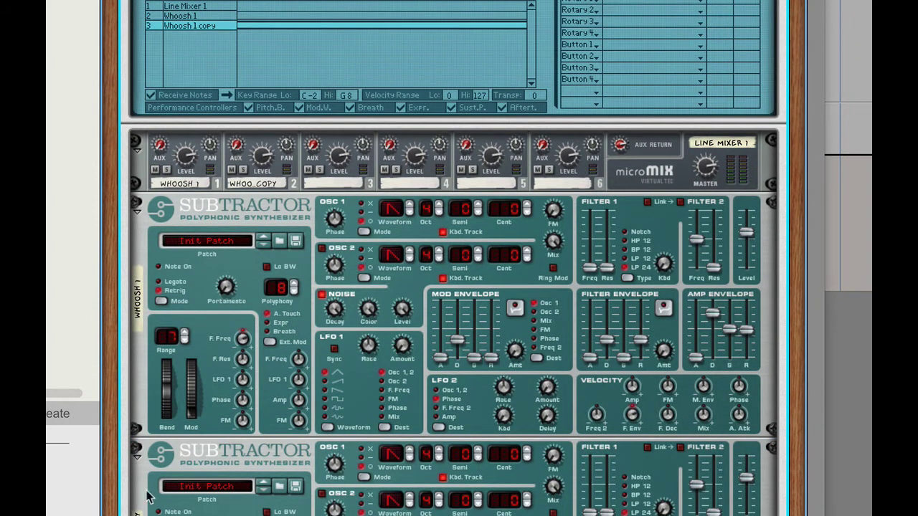
pyautogui.scroll(-3, 157, 480)
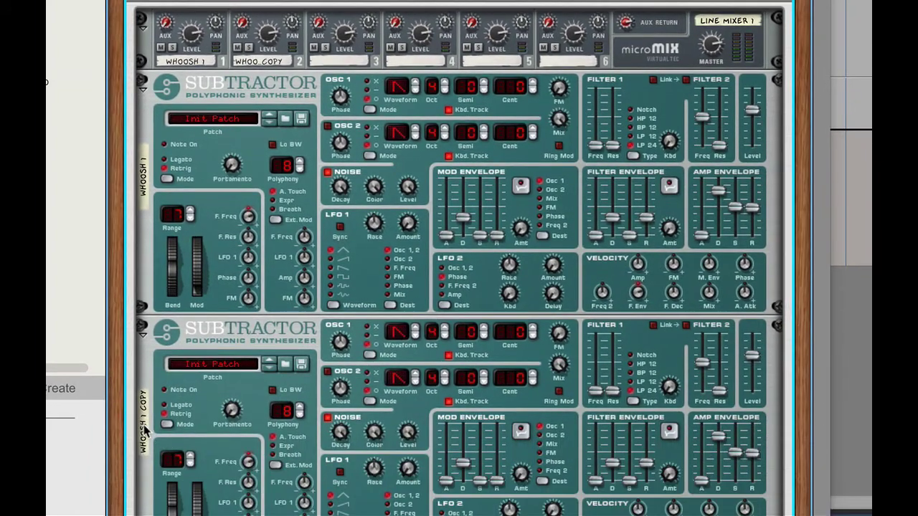
pyautogui.doubleClick(144, 428)
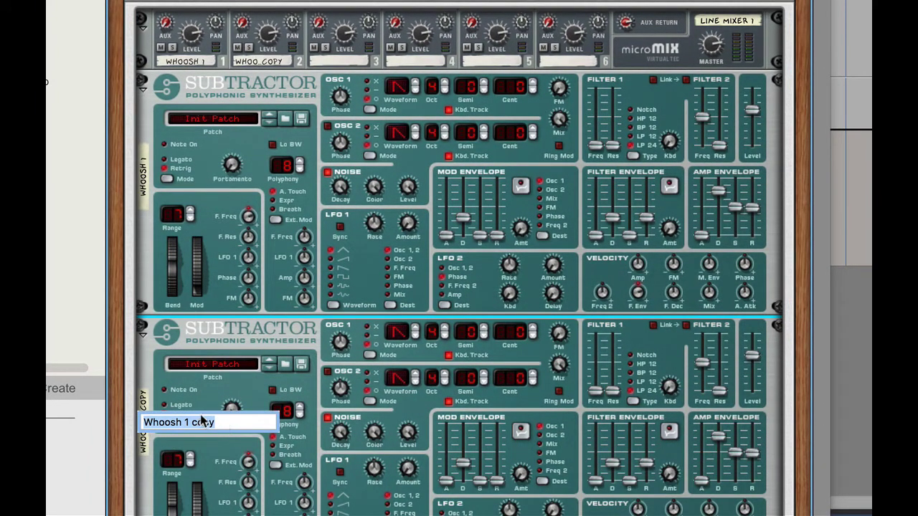
pyautogui.click(188, 423)
pyautogui.moveTo(184, 423); pyautogui.dragTo(222, 430)
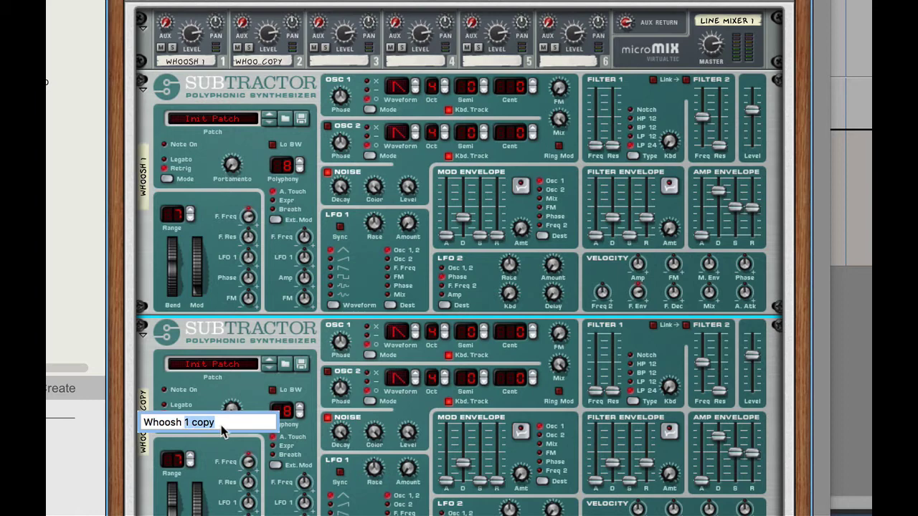
pyautogui.write('2')
pyautogui.press('Return')
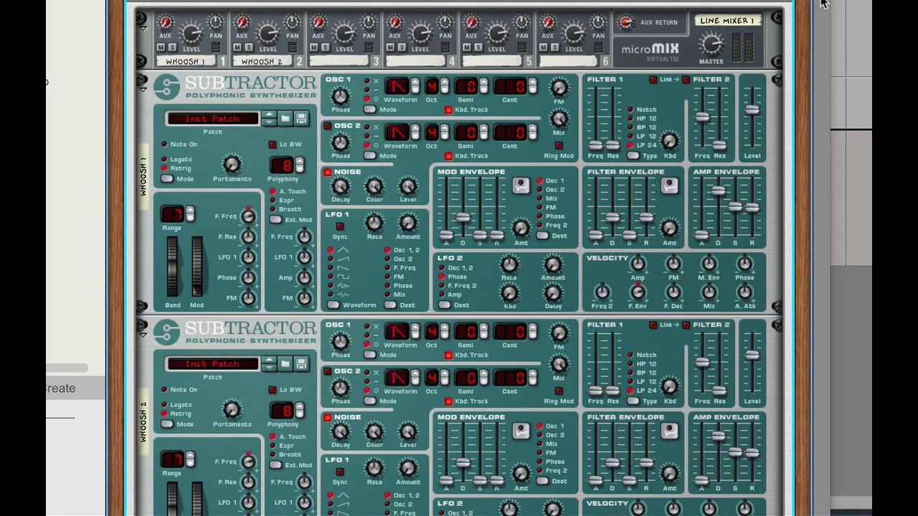
# Step: In Whoosh 2's Modulation Routing, set Rotary 1's target to Filter Freq
pyautogui.scroll(8, 602, 140)
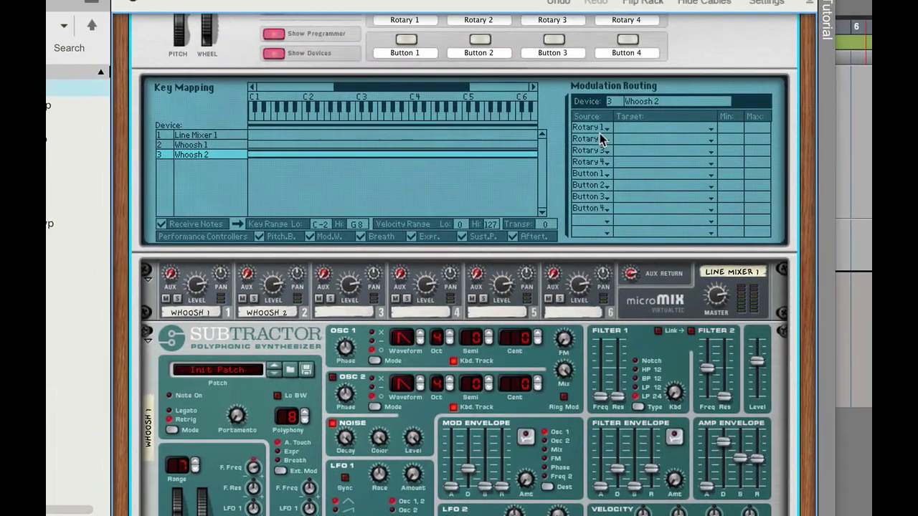
pyautogui.click(598, 129)
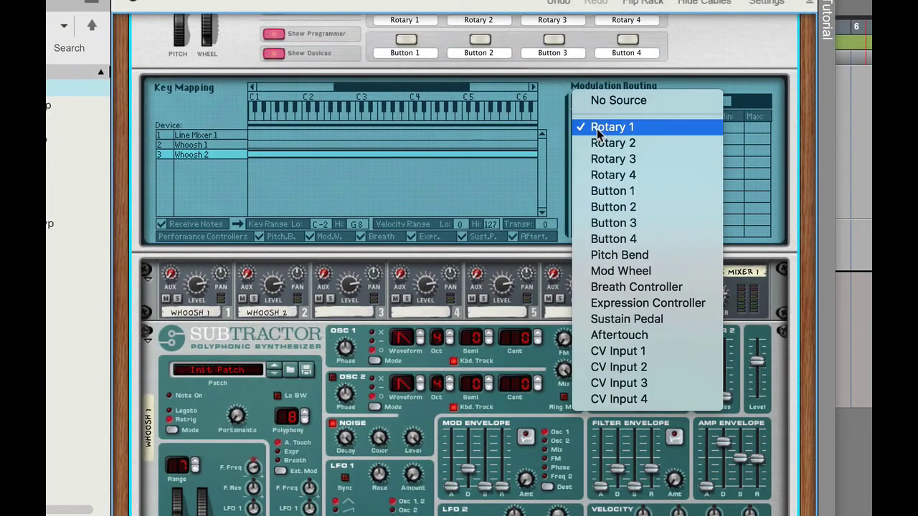
pyautogui.click(646, 131)
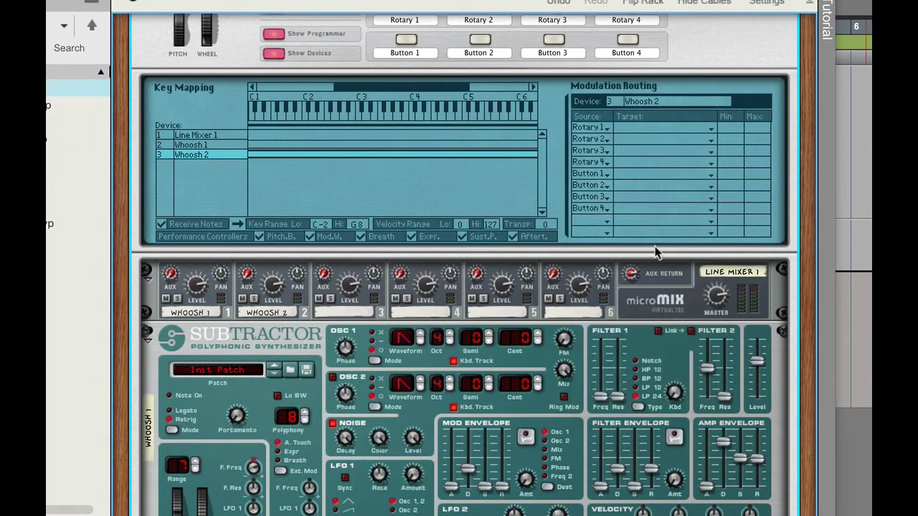
pyautogui.click(655, 131)
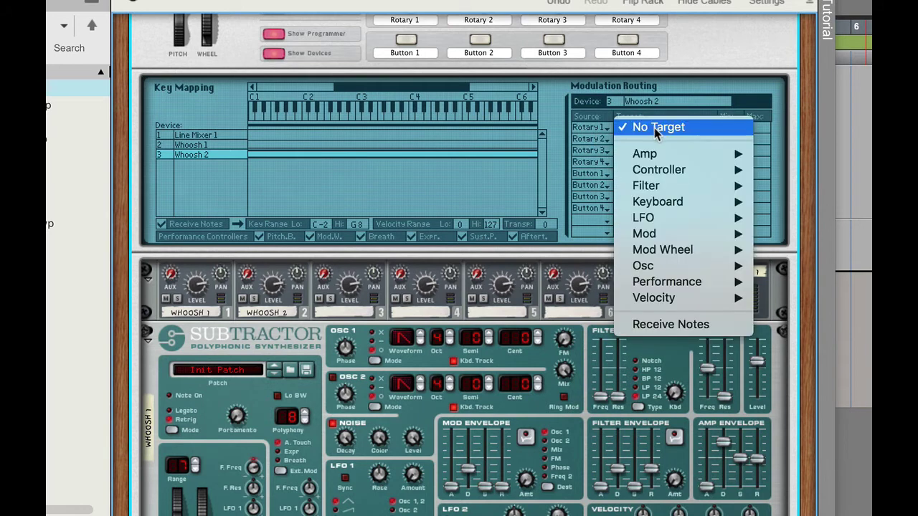
pyautogui.moveTo(670, 186)
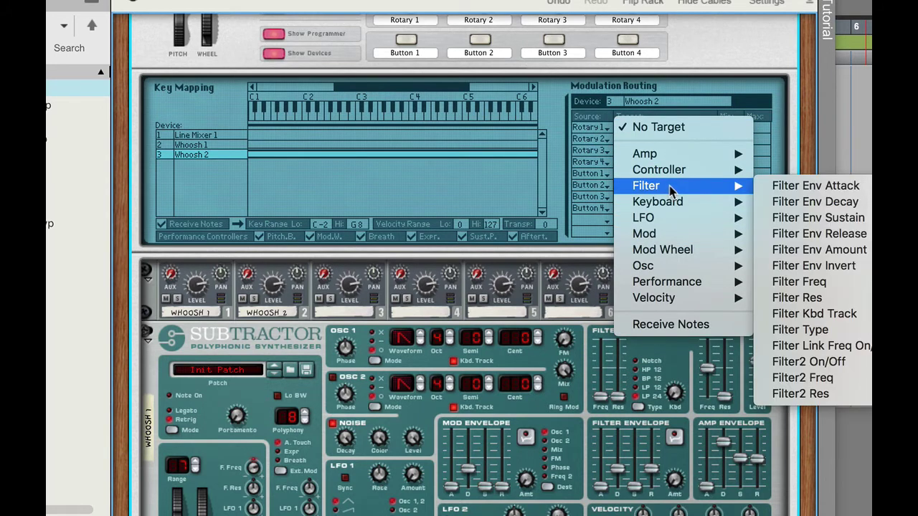
pyautogui.click(800, 286)
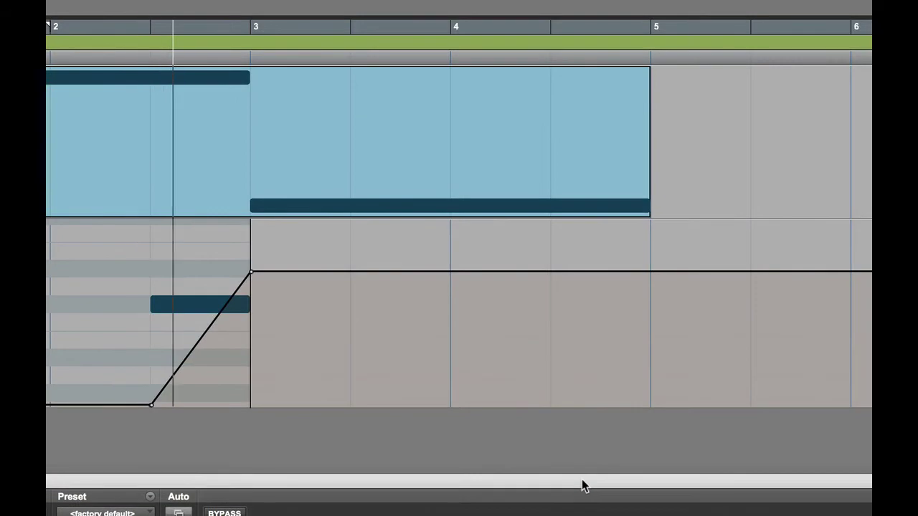
# Step: Raise the Reason Rack Plugin window and scroll to show the Whoosh 1 and Whoosh 2 panels fully
pyautogui.moveTo(582, 481); pyautogui.dragTo(582, 210)
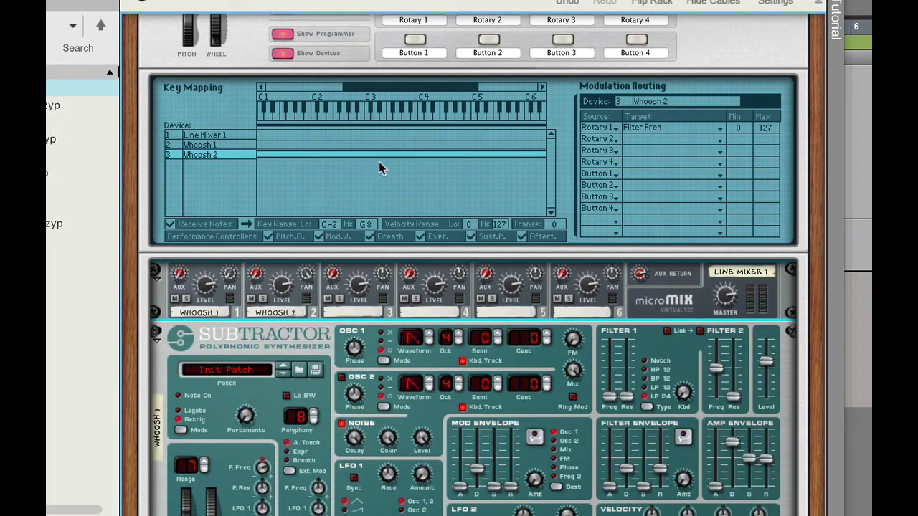
pyautogui.scroll(2, 817, 272)
pyautogui.moveTo(822, 279); pyautogui.dragTo(827, 117)
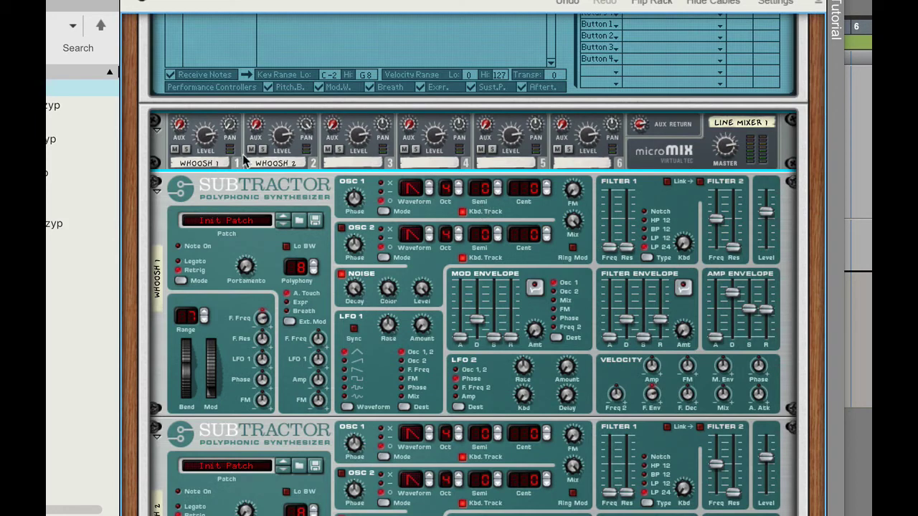
pyautogui.moveTo(815, 252); pyautogui.dragTo(821, 84)
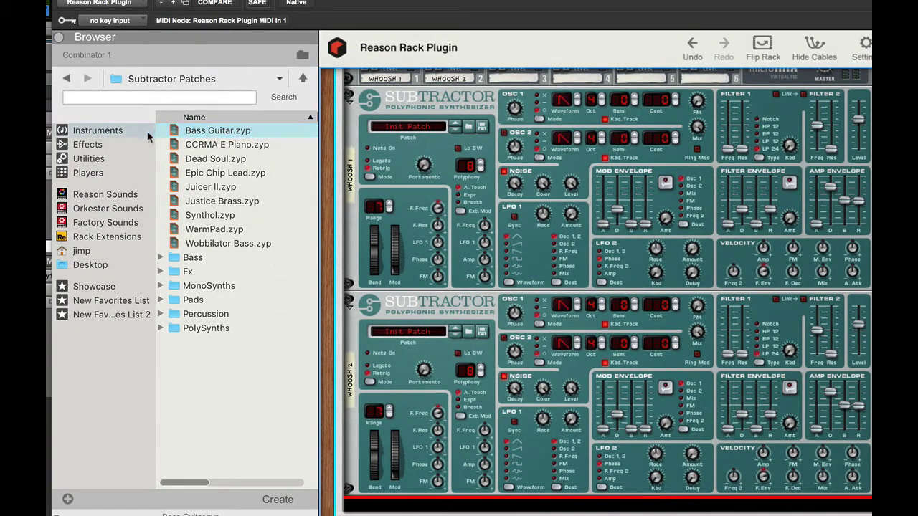
# Step: Drag an RV7000 MkII Reverb from the Effects browser below the Subtractors with the ALL Plate Spread patch
pyautogui.click(89, 145)
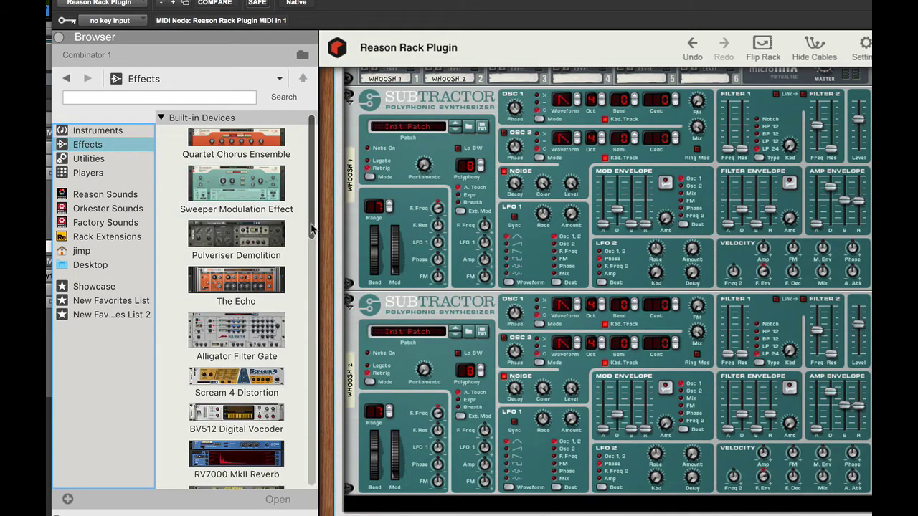
pyautogui.moveTo(312, 228); pyautogui.dragTo(311, 285)
pyautogui.moveTo(259, 311); pyautogui.dragTo(610, 495)
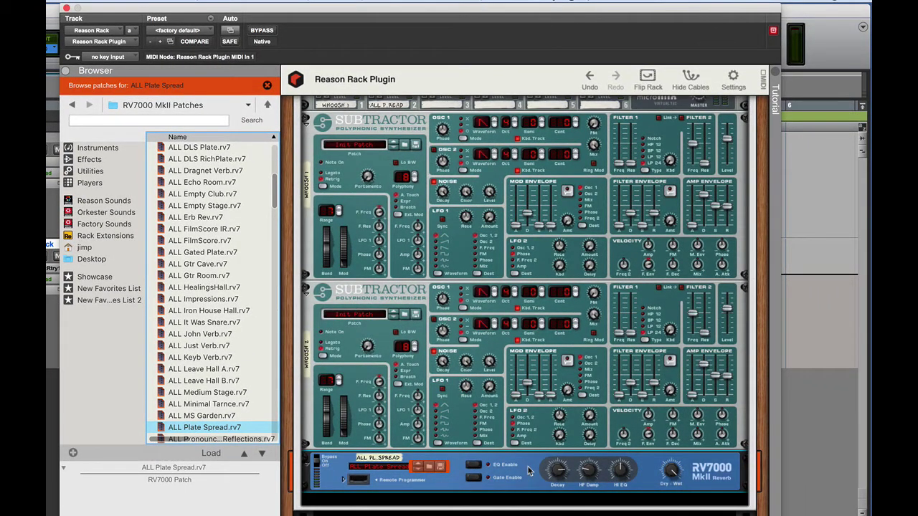
# Step: On the rack's rear, unplug the old cables to the reverb and mixer channel 2's input
pyautogui.press('Tab')
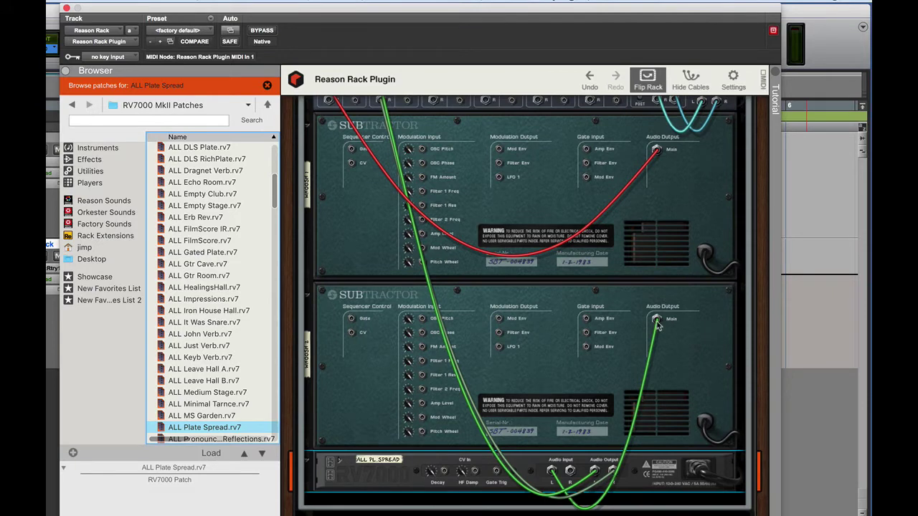
pyautogui.moveTo(657, 324); pyautogui.dragTo(561, 201)
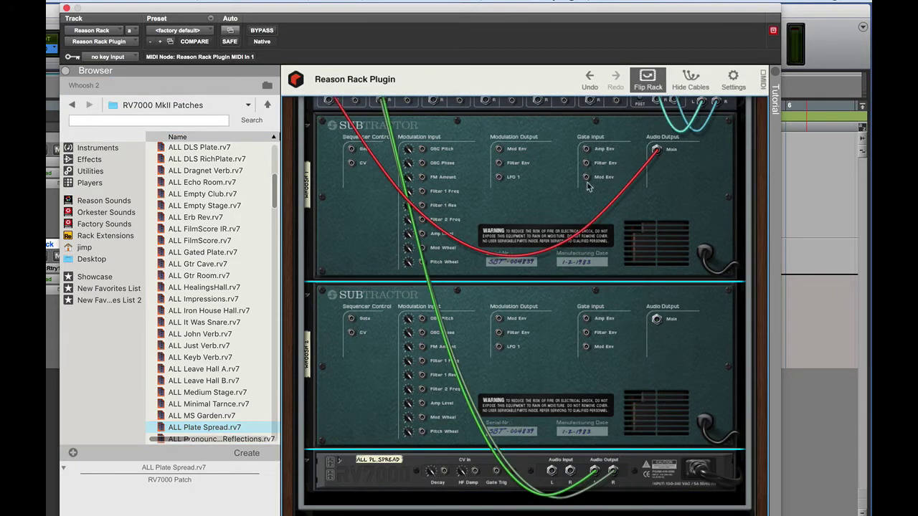
pyautogui.scroll(3, 759, 155)
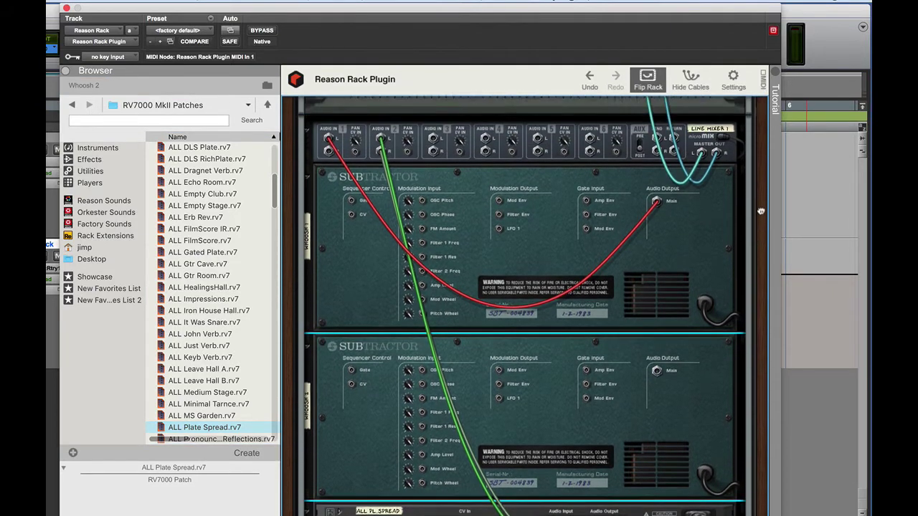
pyautogui.moveTo(381, 143); pyautogui.dragTo(394, 175)
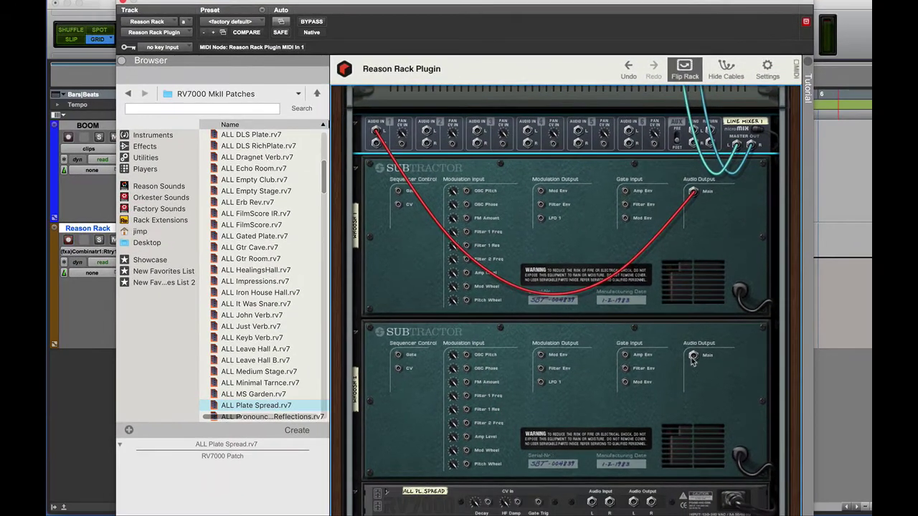
# Step: Cable Whoosh 2 into mixer channel 2 and the RV7000 to the mixer's aux send and return
pyautogui.moveTo(693, 356); pyautogui.dragTo(428, 134)
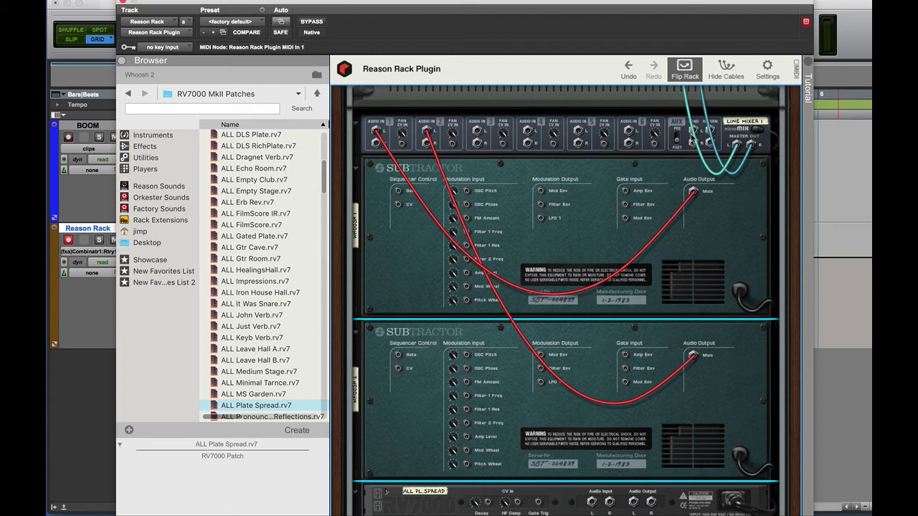
pyautogui.moveTo(692, 131); pyautogui.dragTo(592, 504)
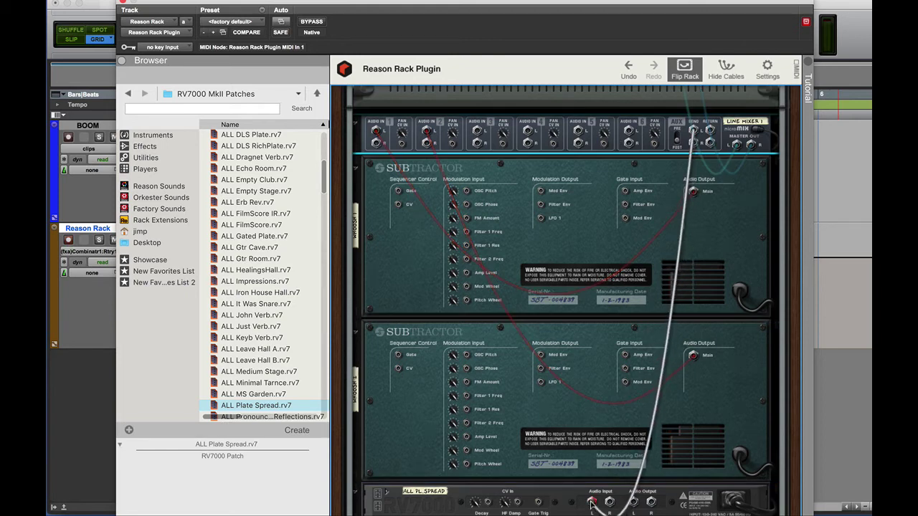
pyautogui.moveTo(651, 502); pyautogui.dragTo(710, 131)
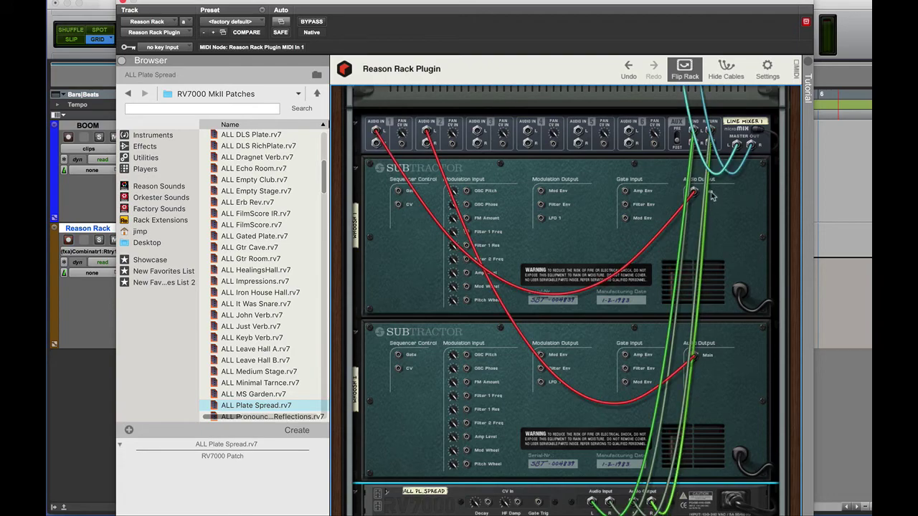
# Step: Raise the Line Mixer aux sends to 36 on Whoosh 1 and 30 on Whoosh 2
pyautogui.press('Tab')
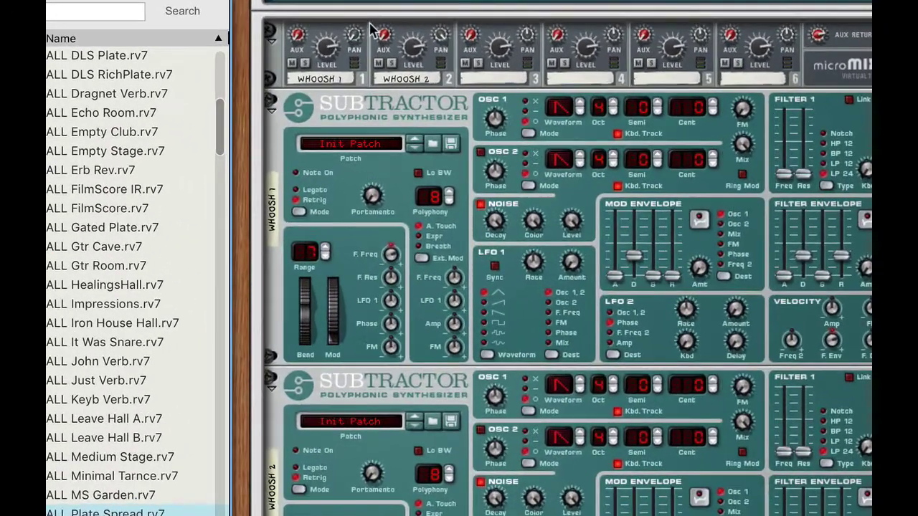
pyautogui.moveTo(298, 33); pyautogui.dragTo(302, 17)
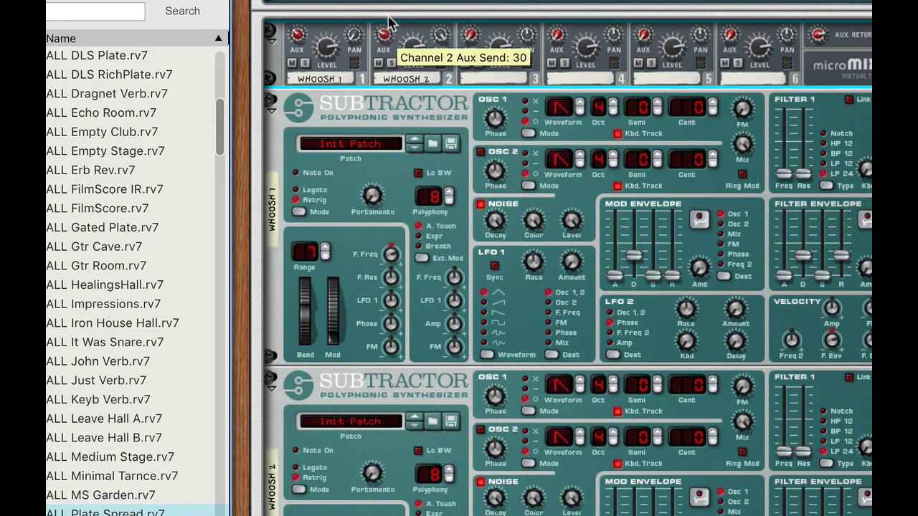
pyautogui.moveTo(387, 23); pyautogui.dragTo(390, 9)
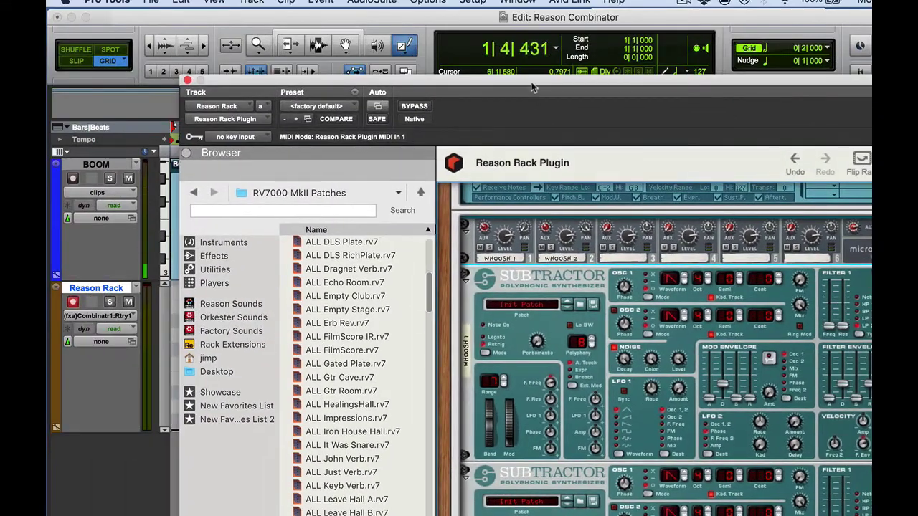
pyautogui.moveTo(537, 84); pyautogui.dragTo(513, 2)
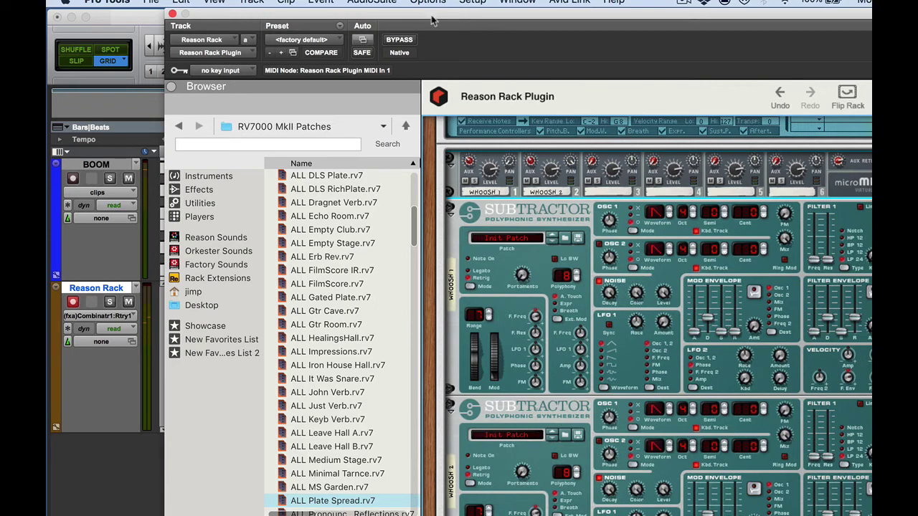
# Step: Set Whoosh 1's Rotary 2 modulation target to Filter Res
pyautogui.moveTo(434, 10); pyautogui.dragTo(392, 10)
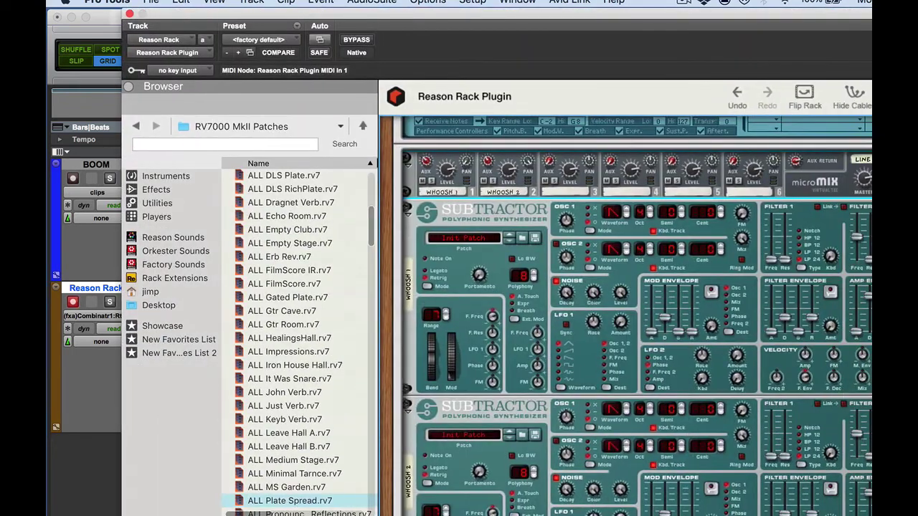
pyautogui.scroll(6, 625, 316)
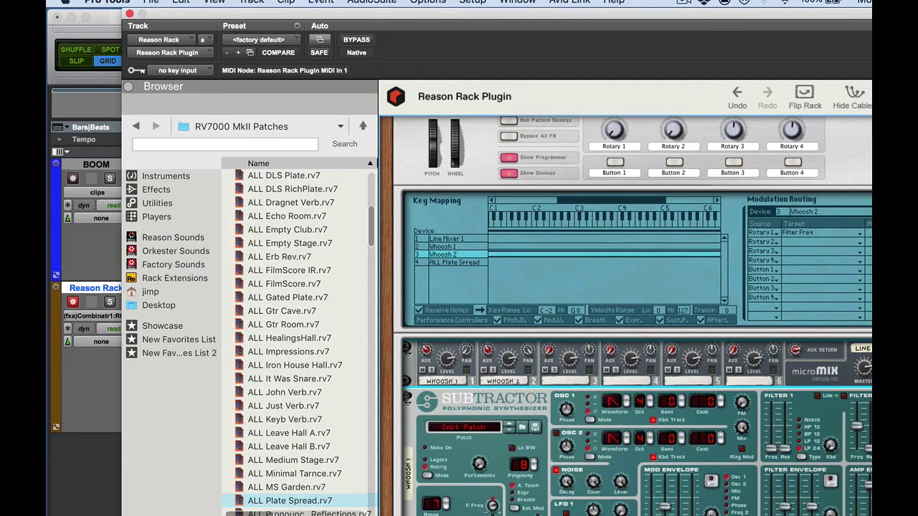
pyautogui.scroll(-4, 625, 315)
pyautogui.scroll(3, 626, 316)
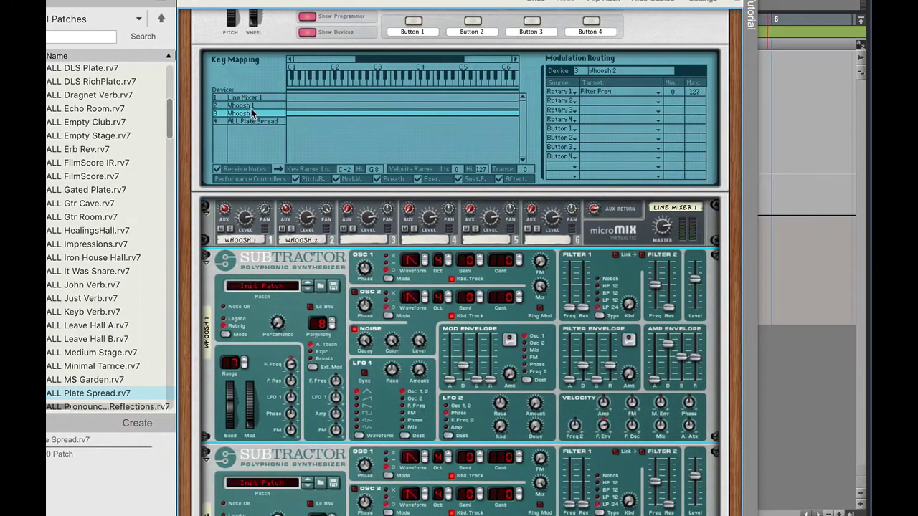
pyautogui.click(251, 105)
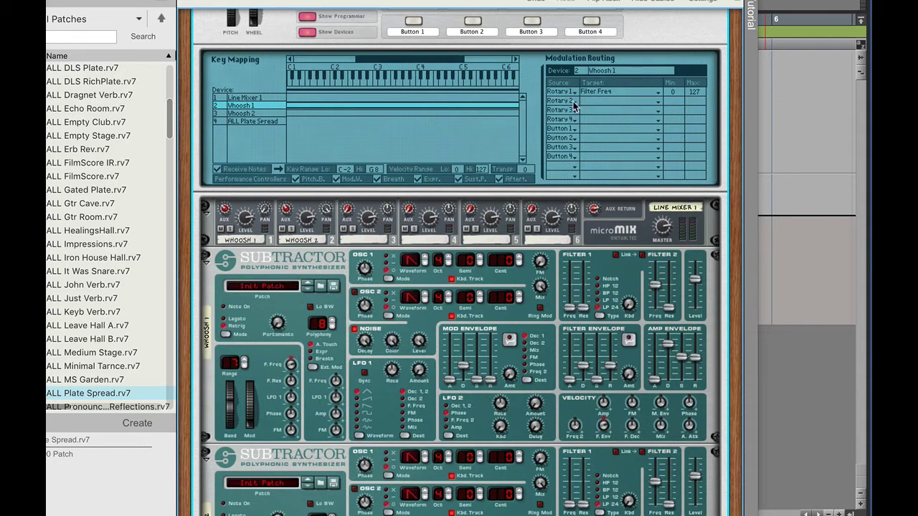
pyautogui.click(601, 102)
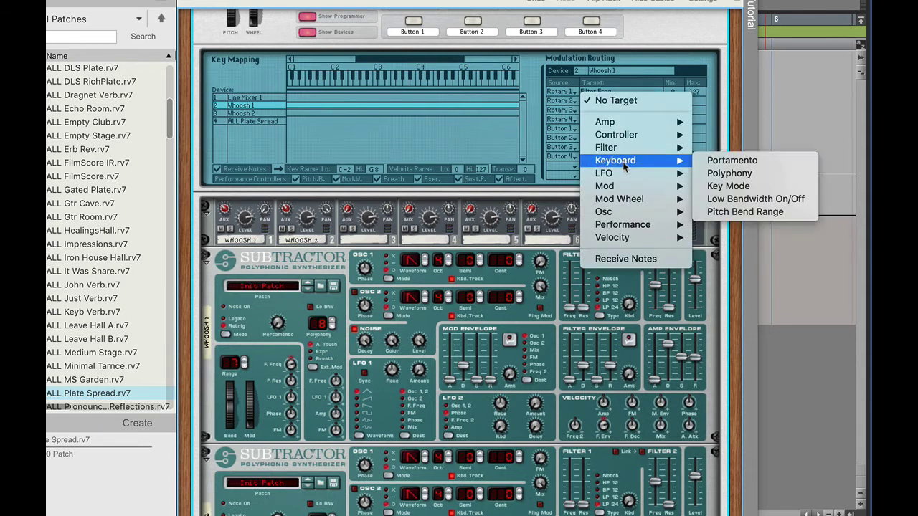
pyautogui.moveTo(621, 148)
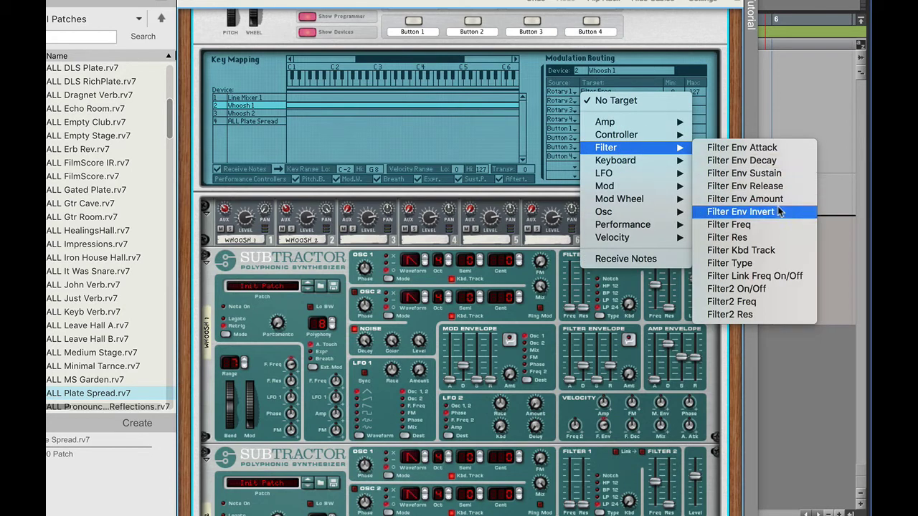
pyautogui.click(753, 244)
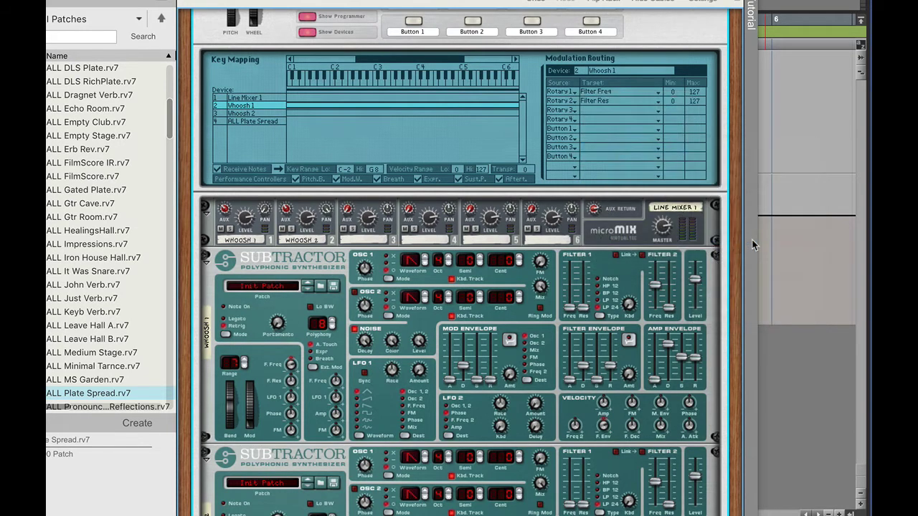
# Step: Set Whoosh 2's Rotary 2 modulation target to Filter Res
pyautogui.click(259, 117)
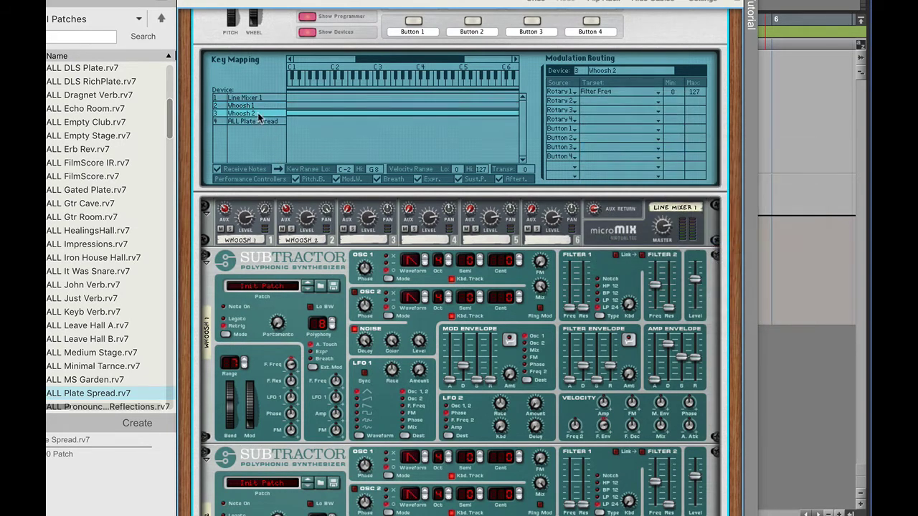
pyautogui.click(587, 102)
pyautogui.moveTo(625, 148)
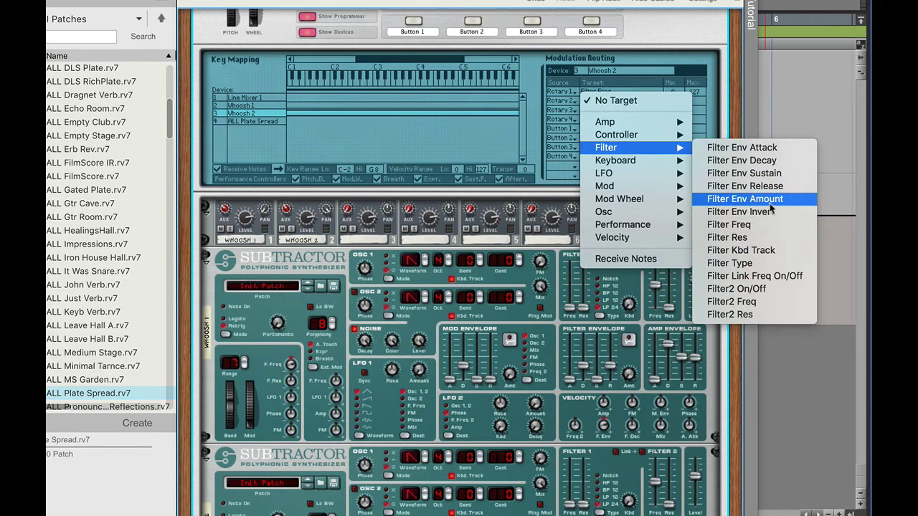
pyautogui.click(757, 238)
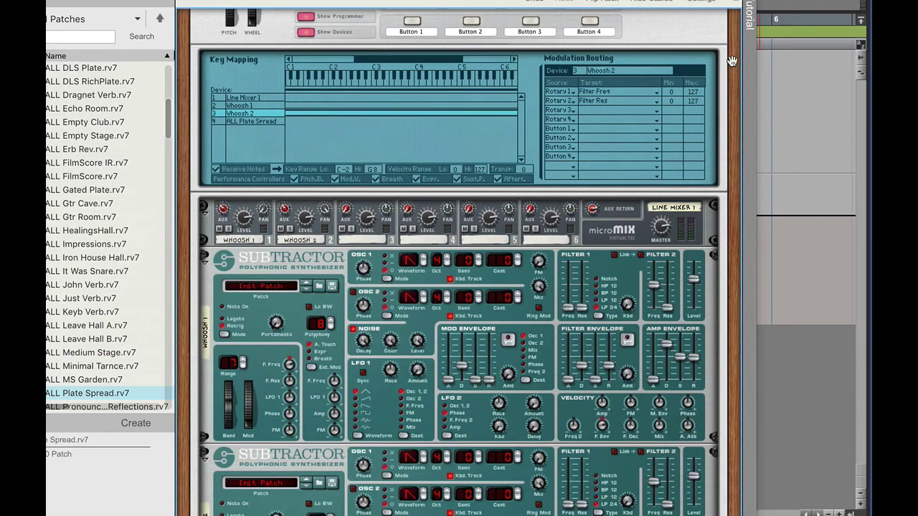
# Step: Enable automation for the Combinator's Rotary 2 control
pyautogui.scroll(3, 731, 60)
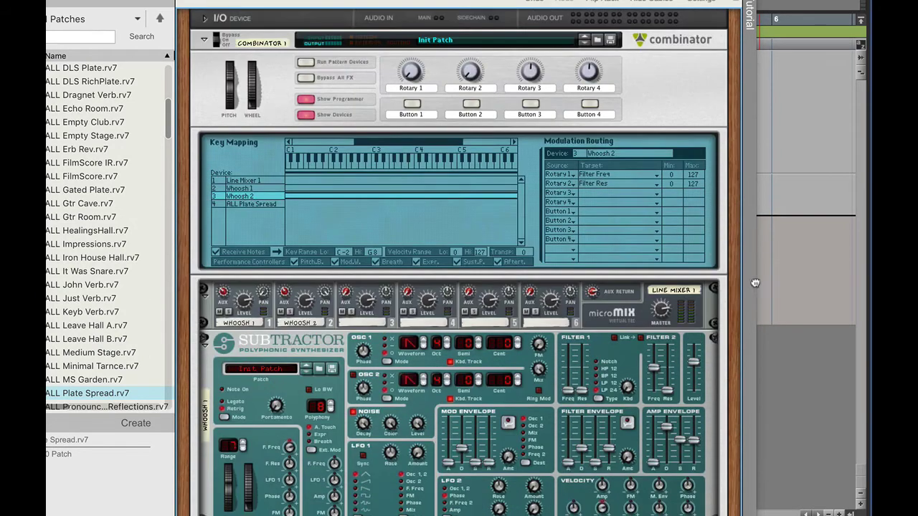
pyautogui.rightClick(470, 75)
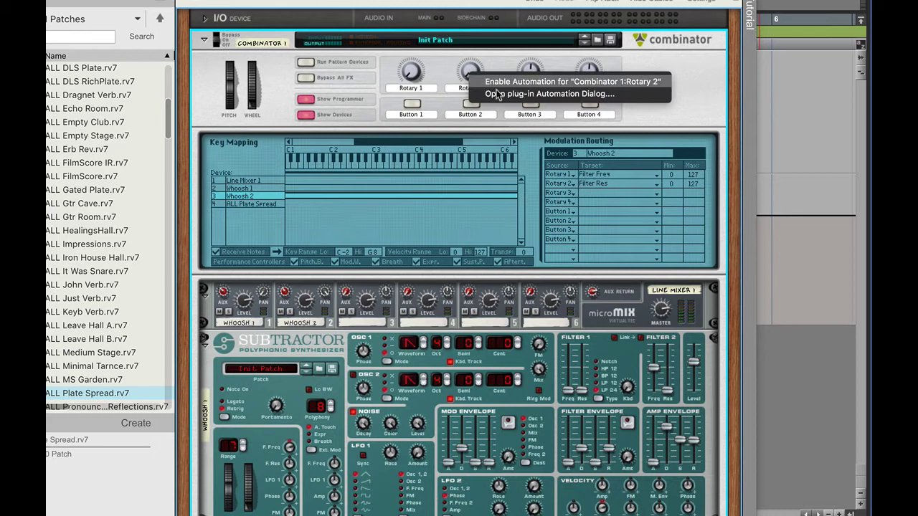
pyautogui.click(492, 86)
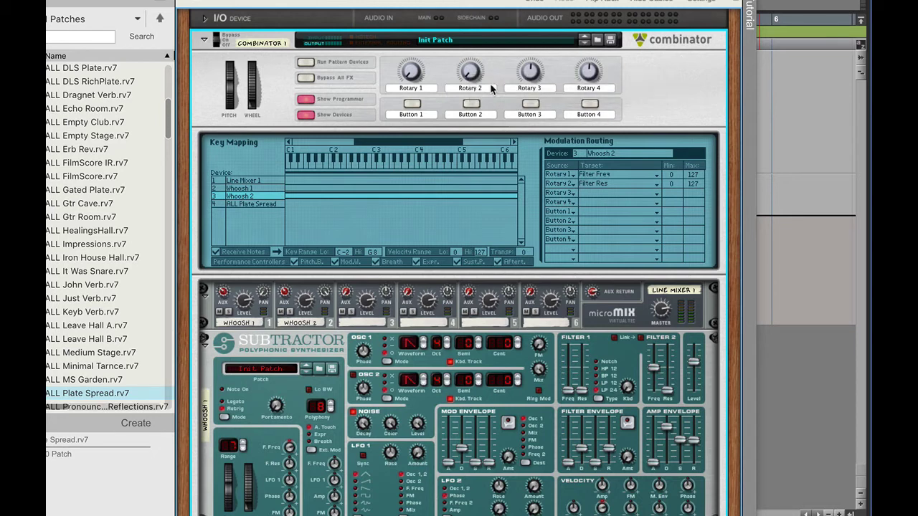
# Step: Confirm Rotary 1 and Rotary 2 are listed in the plug-in Automation dialog, then accept it
pyautogui.rightClick(470, 73)
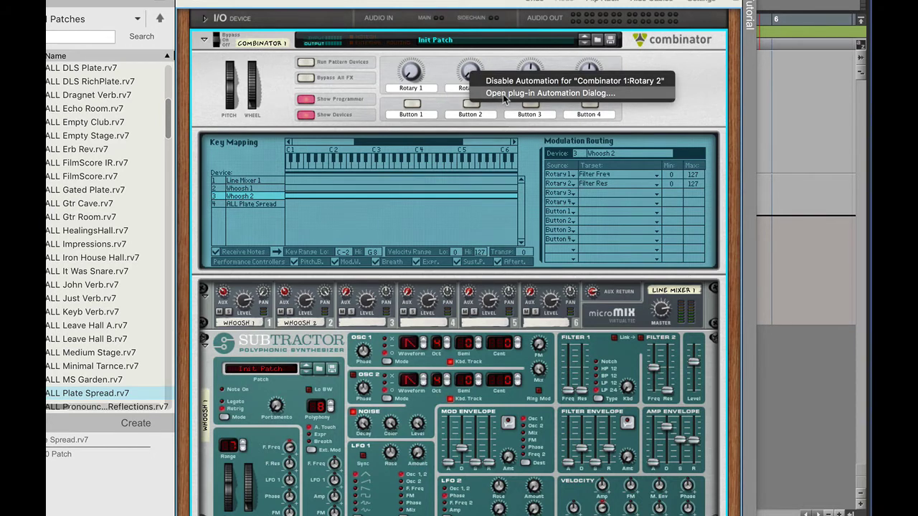
pyautogui.click(503, 94)
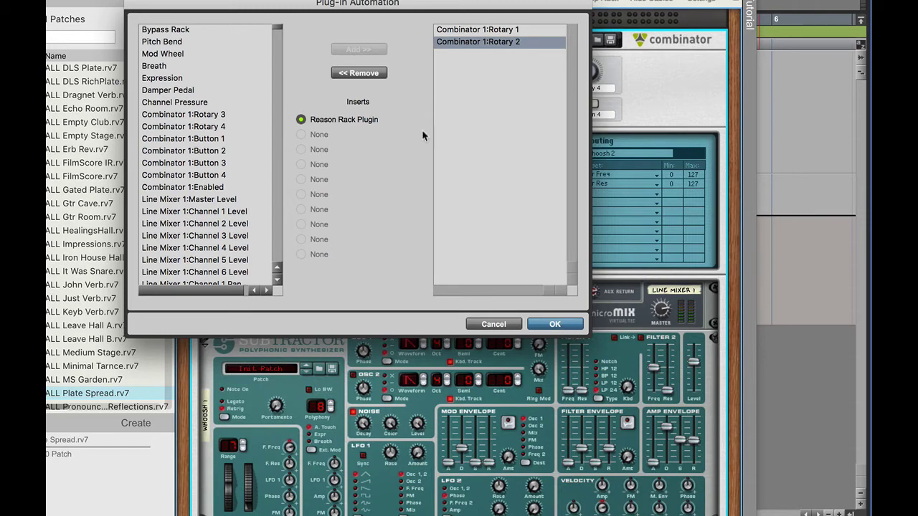
pyautogui.click(497, 33)
pyautogui.click(497, 41)
pyautogui.click(555, 325)
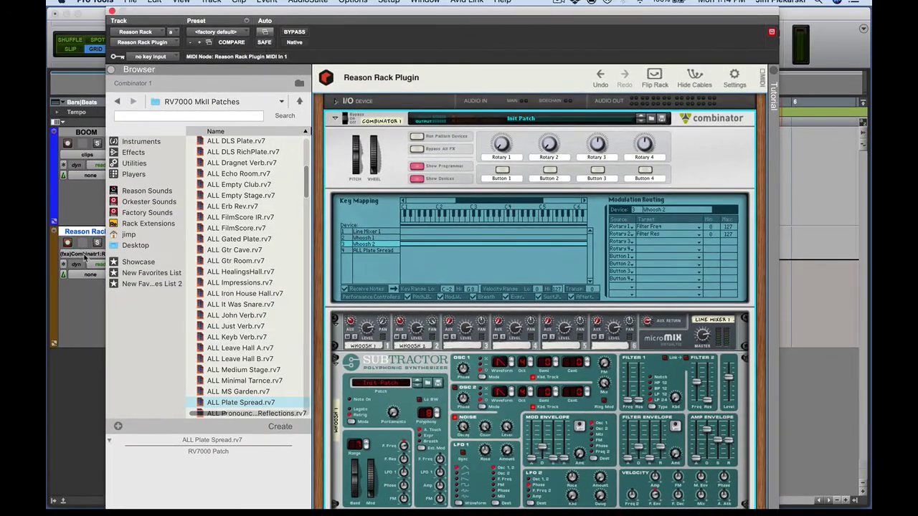
# Step: Show the Combinator 1:Rotary 2 automation lane on the Reason Rack track
pyautogui.click(85, 256)
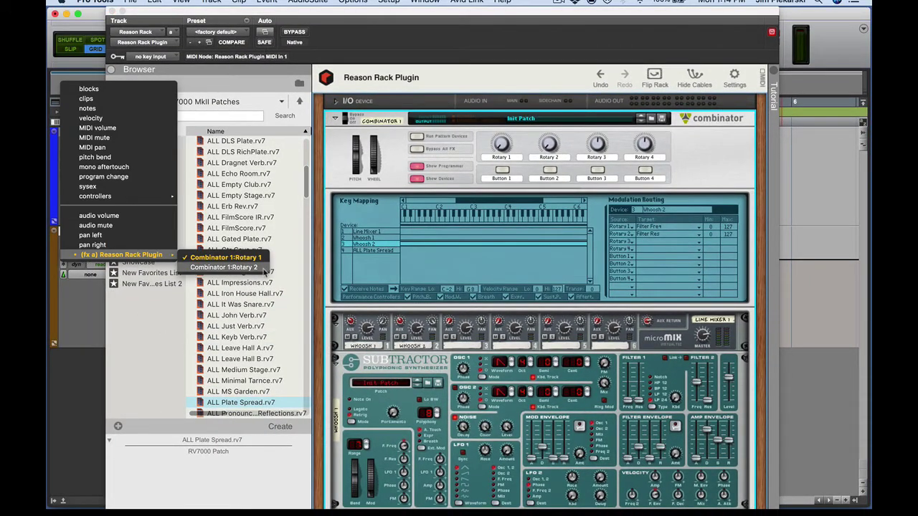
pyautogui.click(224, 267)
pyautogui.moveTo(394, 22); pyautogui.dragTo(523, 494)
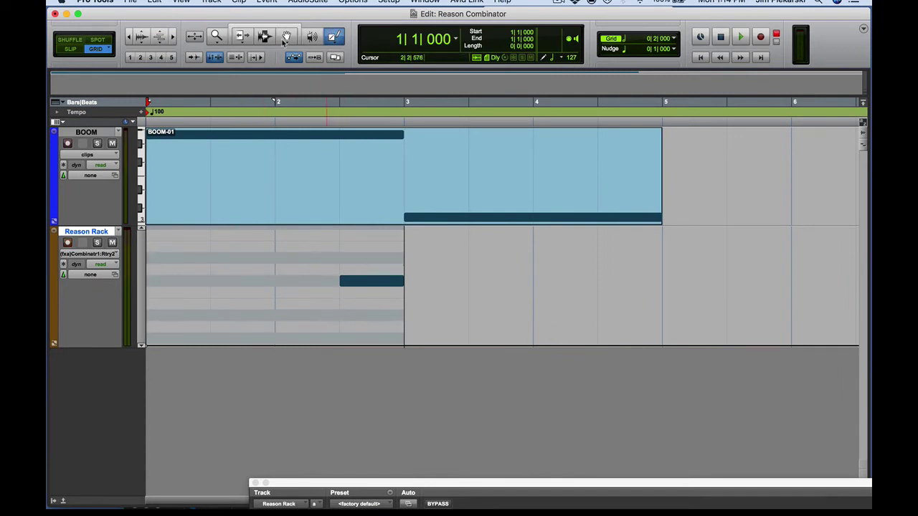
# Step: Try a Rotary 2 peak at 0.4225 falling afterward, audition it, then undo it
pyautogui.press('F7')
pyautogui.moveTo(339, 347); pyautogui.dragTo(340, 267)
pyautogui.press('F10')
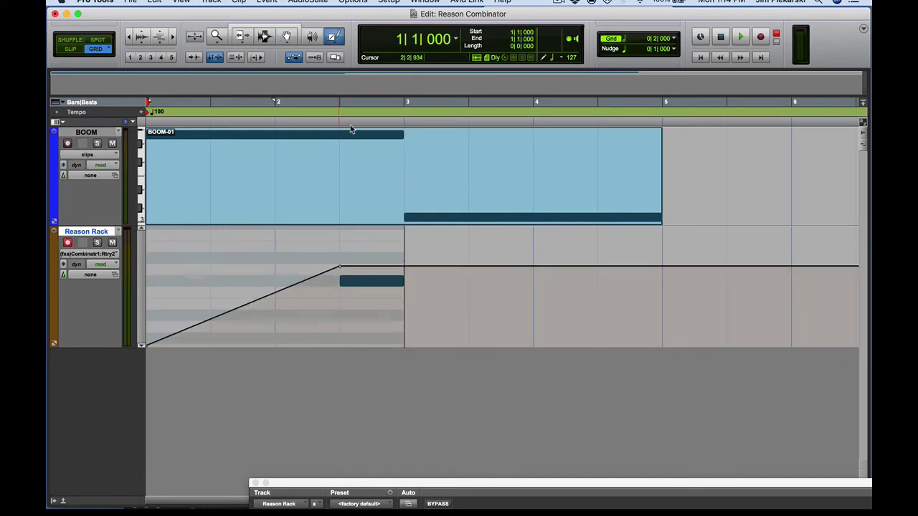
pyautogui.moveTo(342, 266); pyautogui.dragTo(404, 328)
pyautogui.press('space')
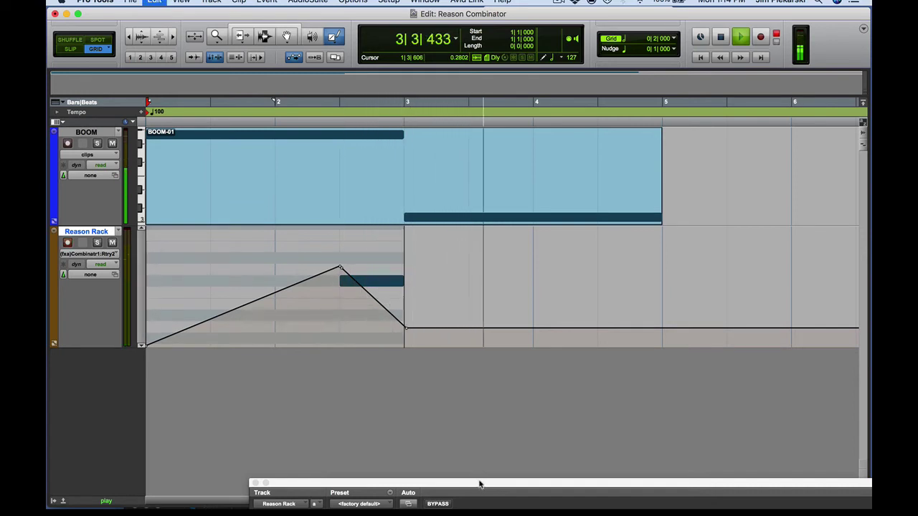
pyautogui.press('super+z')
pyautogui.press('space')
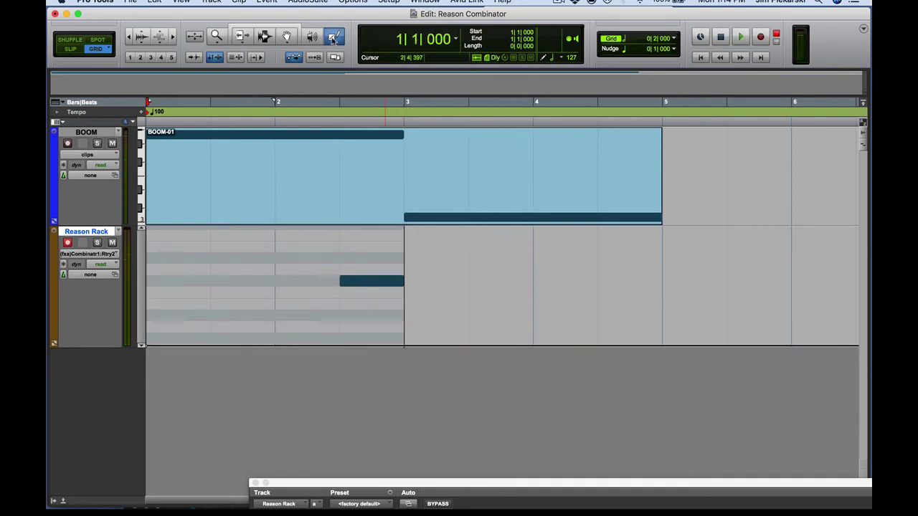
# Step: Draw Rotary 2 rising steeply just before bar 3 and play it back
pyautogui.moveTo(339, 342)
pyautogui.mouseDown()
pyautogui.moveTo(400, 248)
pyautogui.moveTo(371, 256)
pyautogui.mouseUp()
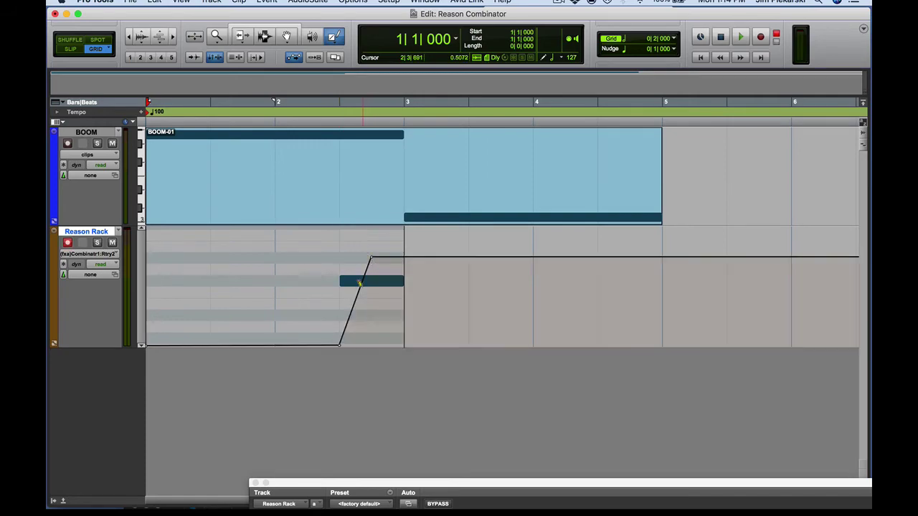
pyautogui.press('space')
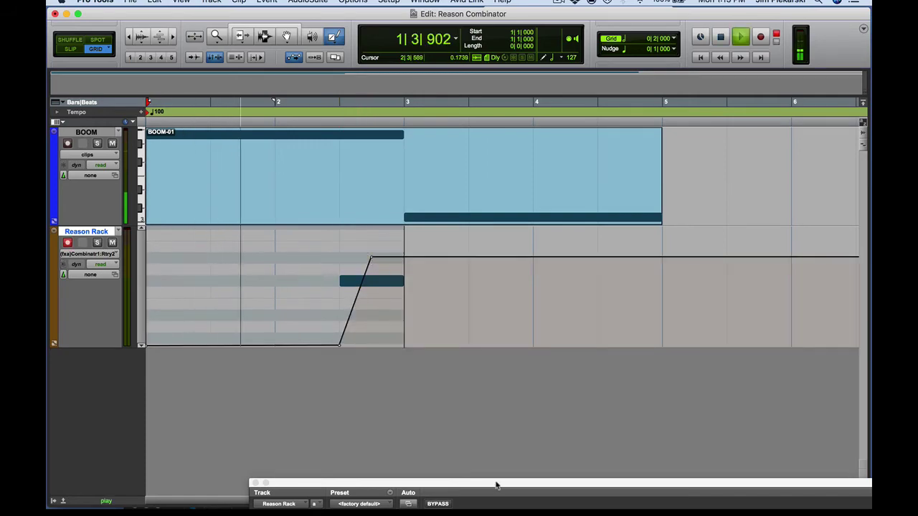
pyautogui.moveTo(493, 486); pyautogui.dragTo(362, 12)
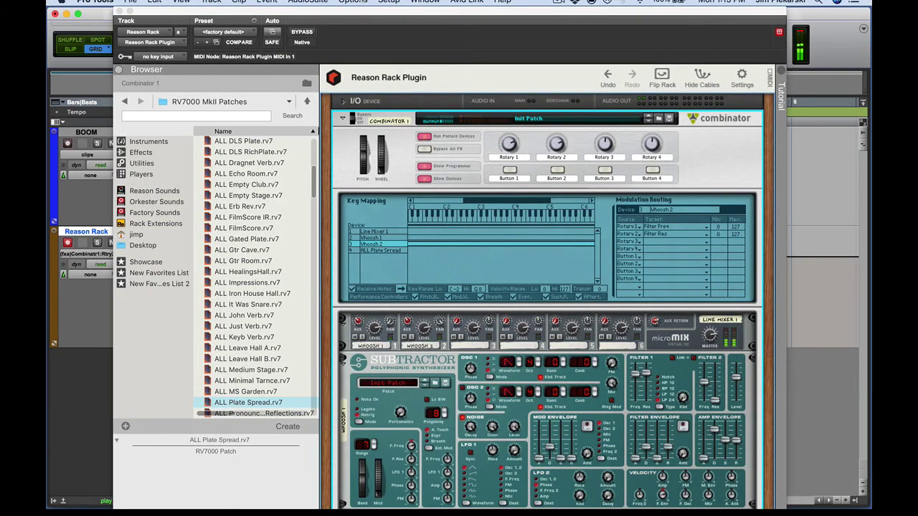
# Step: Close the Reason Rack plugin window and switch to the selection tool
pyautogui.moveTo(362, 13); pyautogui.dragTo(362, 58)
pyautogui.press('super+w')
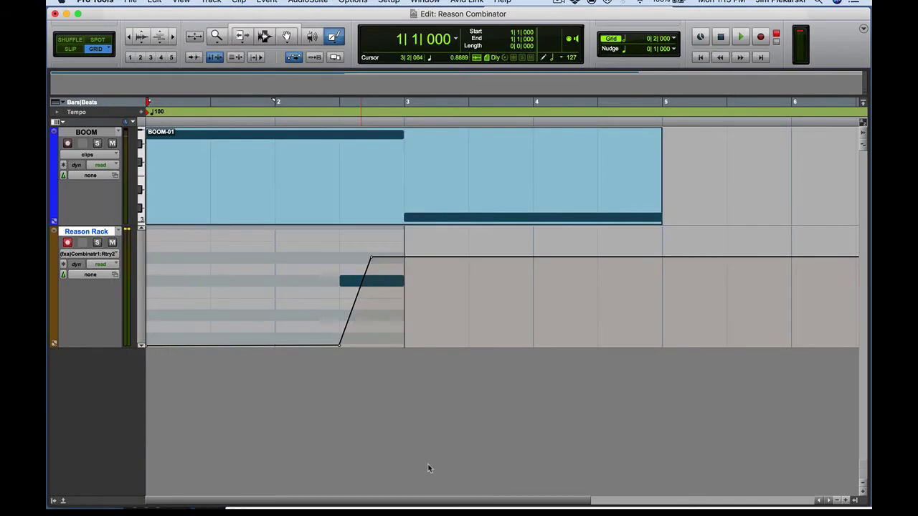
pyautogui.click(264, 36)
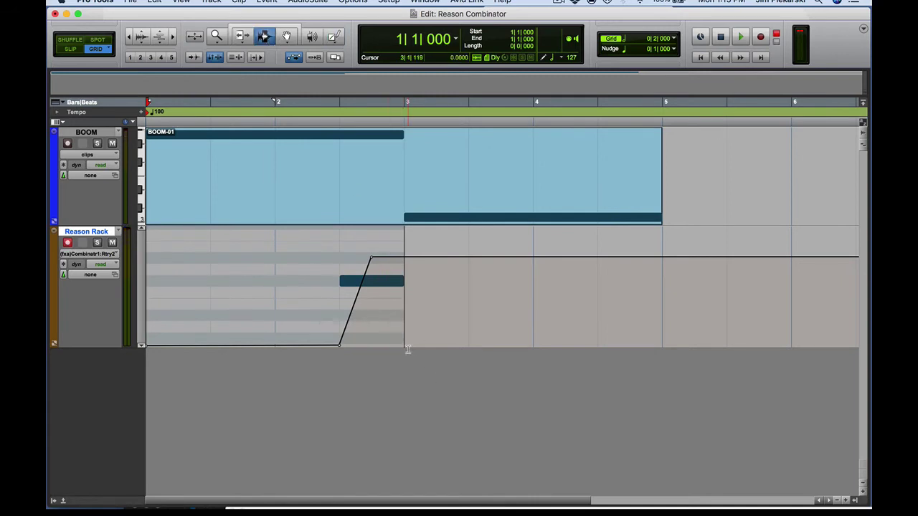
# Step: Replace the ramp with a gentler Rotary 2 rise before bar 3, play it, and reopen the plugin
pyautogui.press('super+z')
pyautogui.press('F10')
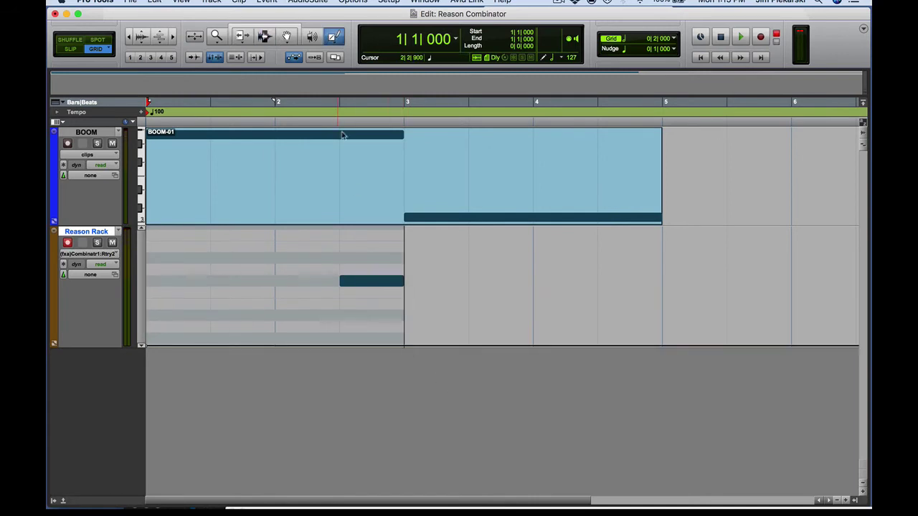
pyautogui.moveTo(339, 345); pyautogui.dragTo(370, 293)
pyautogui.press('space')
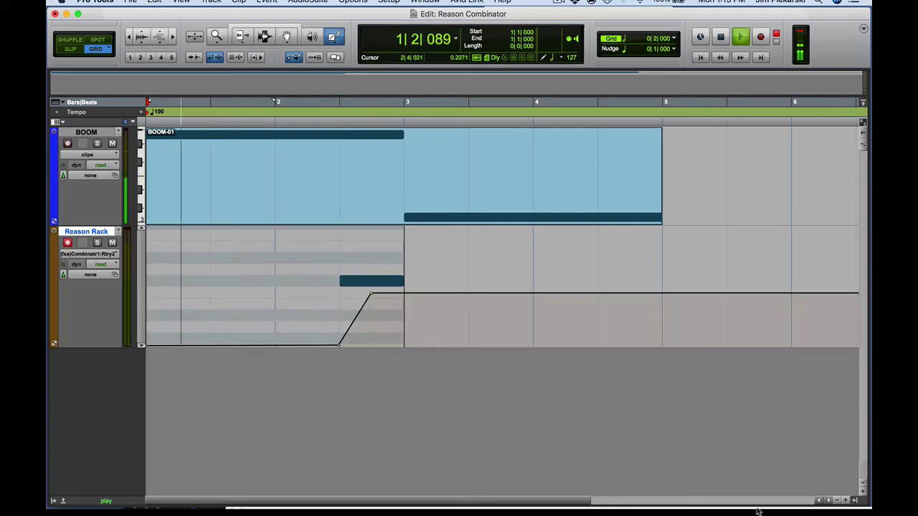
pyautogui.click(801, 496)
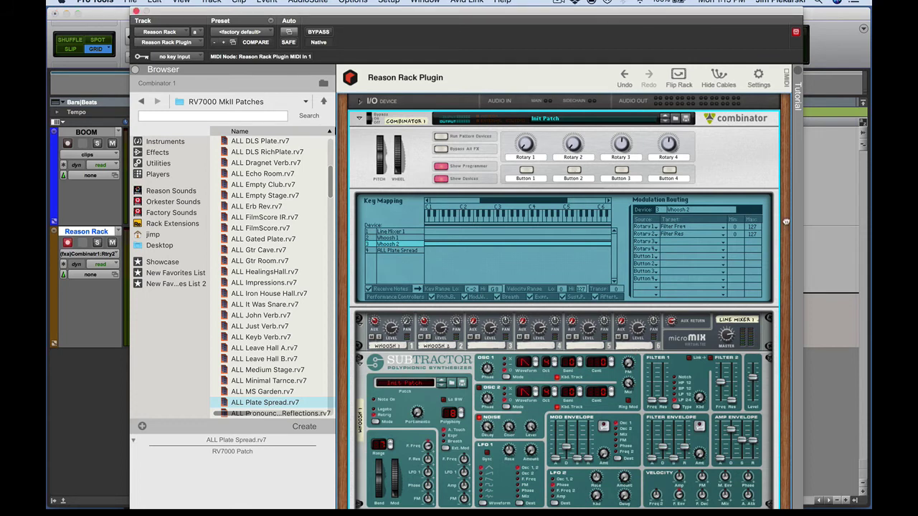
pyautogui.scroll(-5, 786, 282)
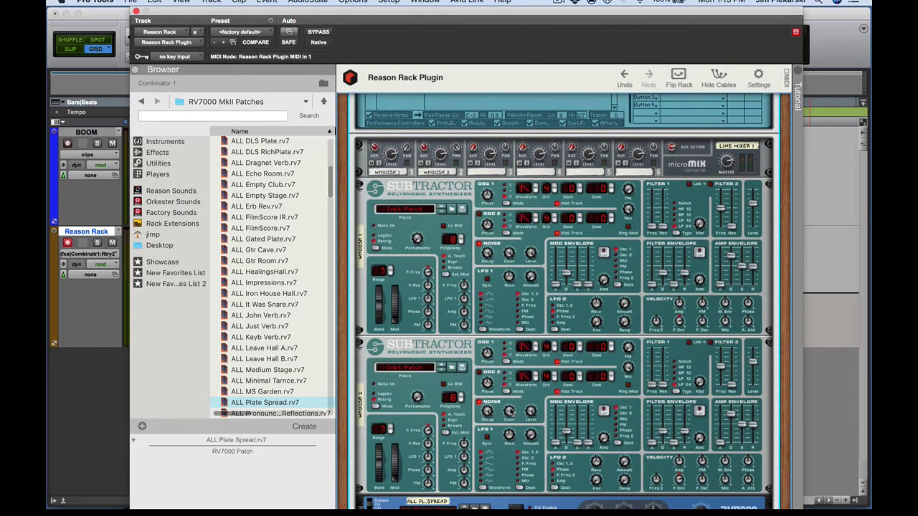
pyautogui.moveTo(510, 413)
pyautogui.scroll(5, 784, 272)
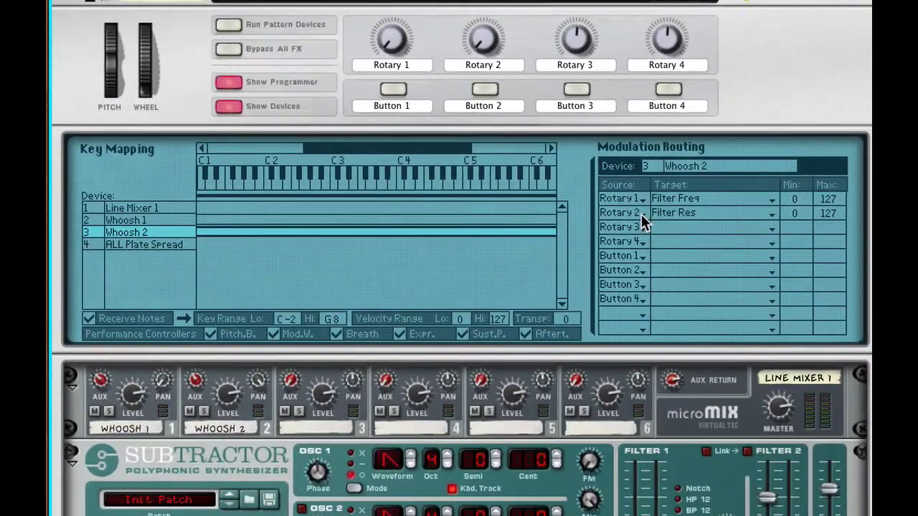
pyautogui.click(655, 228)
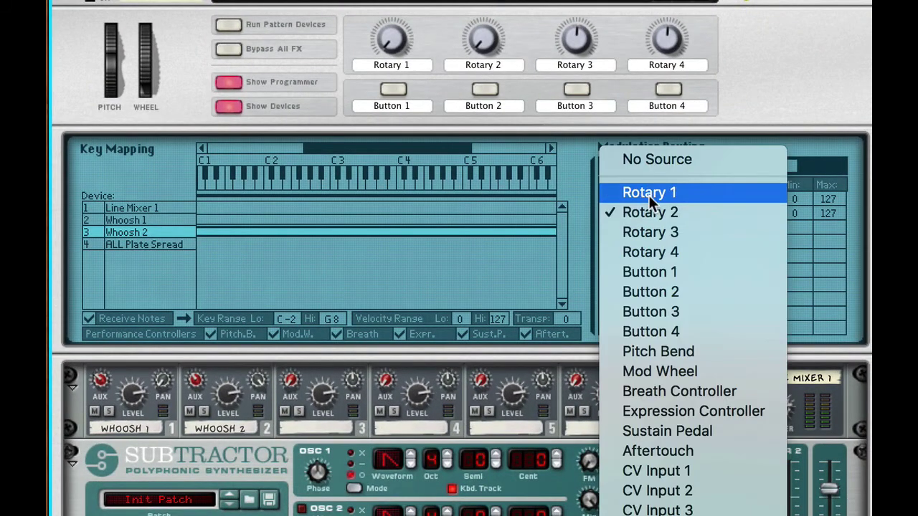
pyautogui.click(648, 194)
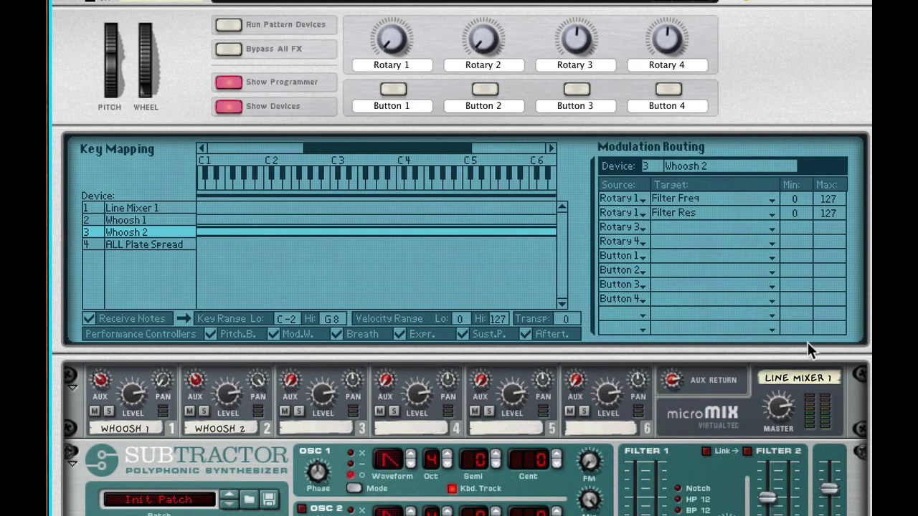
pyautogui.click(643, 213)
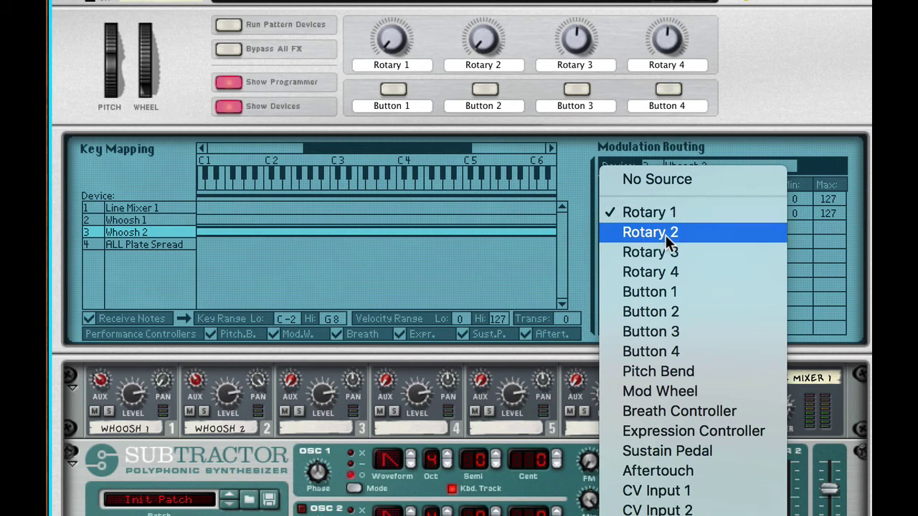
pyautogui.click(666, 235)
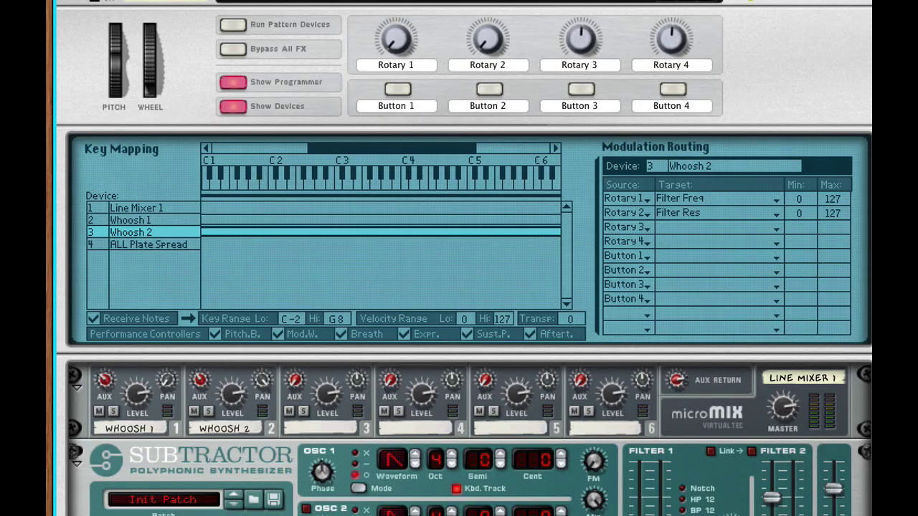
pyautogui.scroll(-5, 592, 385)
pyautogui.scroll(5, 594, 391)
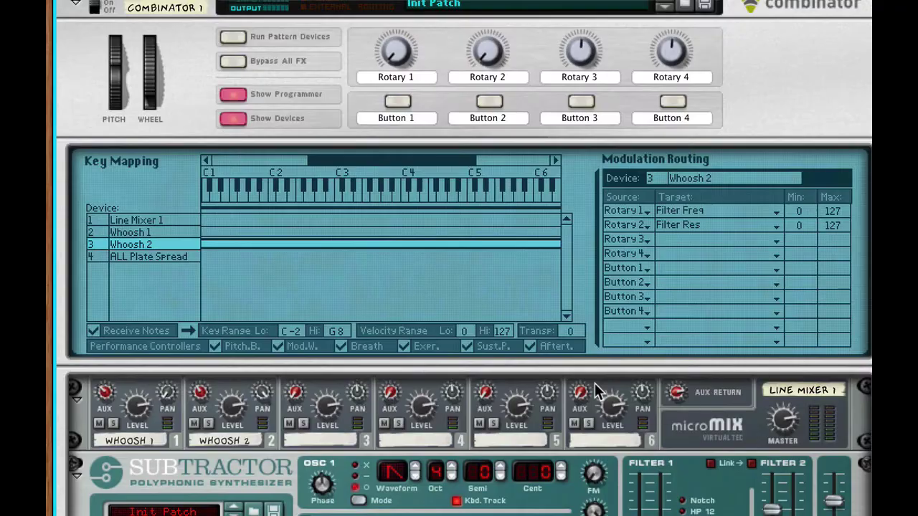